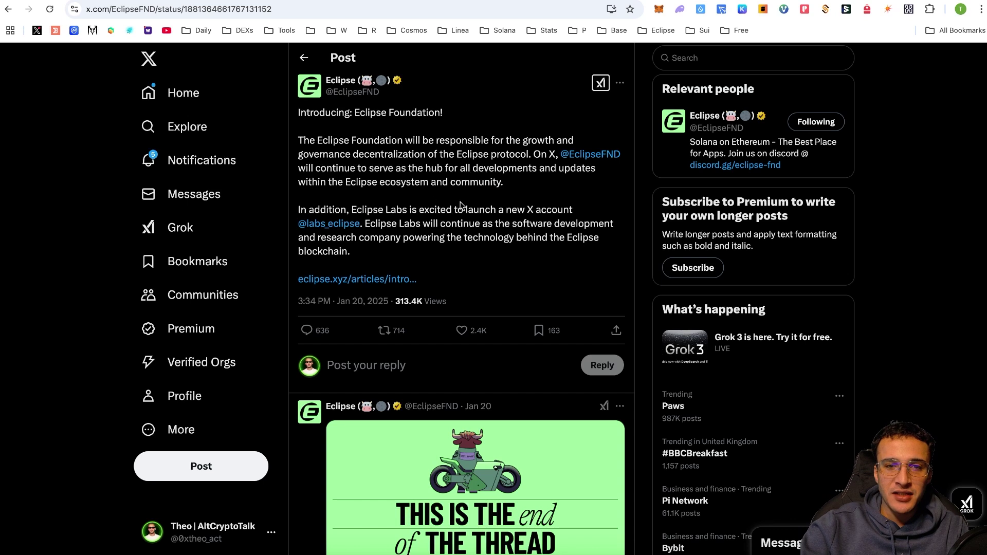
Step: Open the labs_eclipse account linked in the Eclipse Foundation announcement post on X
mouse_move(329, 230)
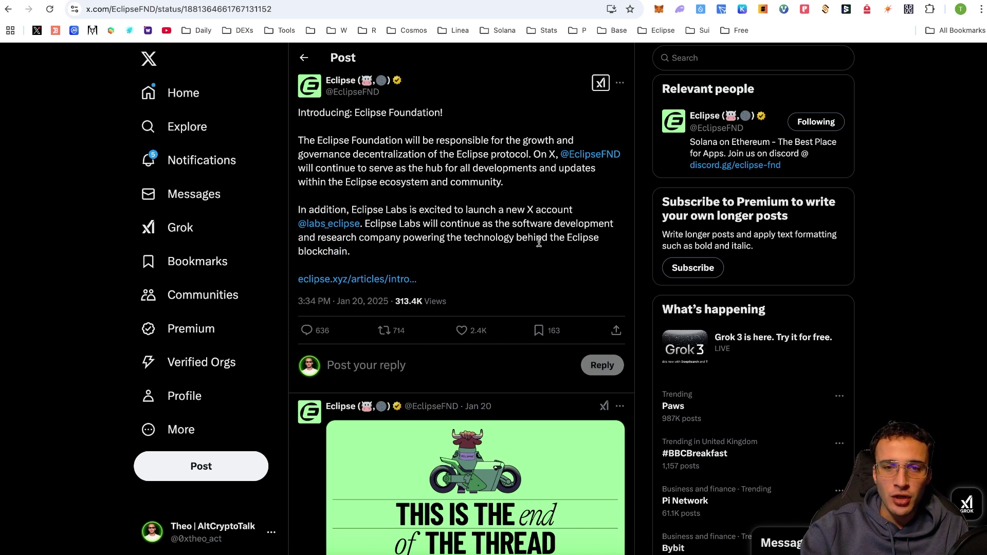
scroll(345, 234, up, 1)
click(340, 236)
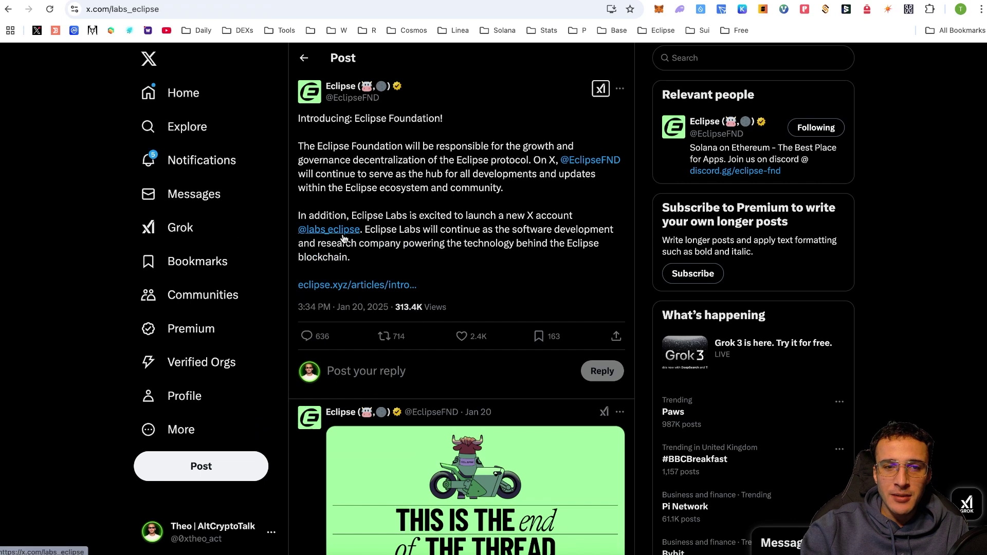
click(599, 206)
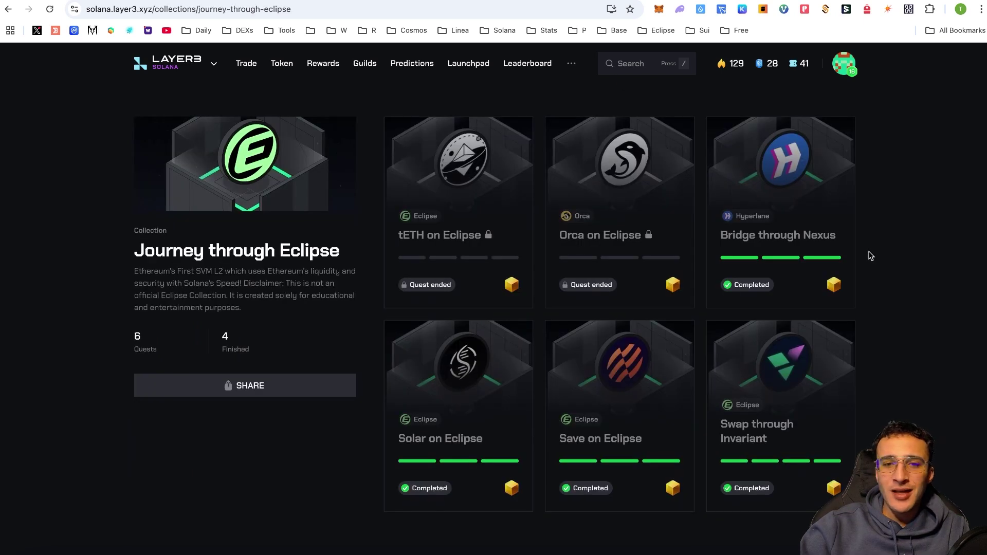
Step: Search Layer3 for "eclipse" and switch to the Eclipse website
text(/eclipse)
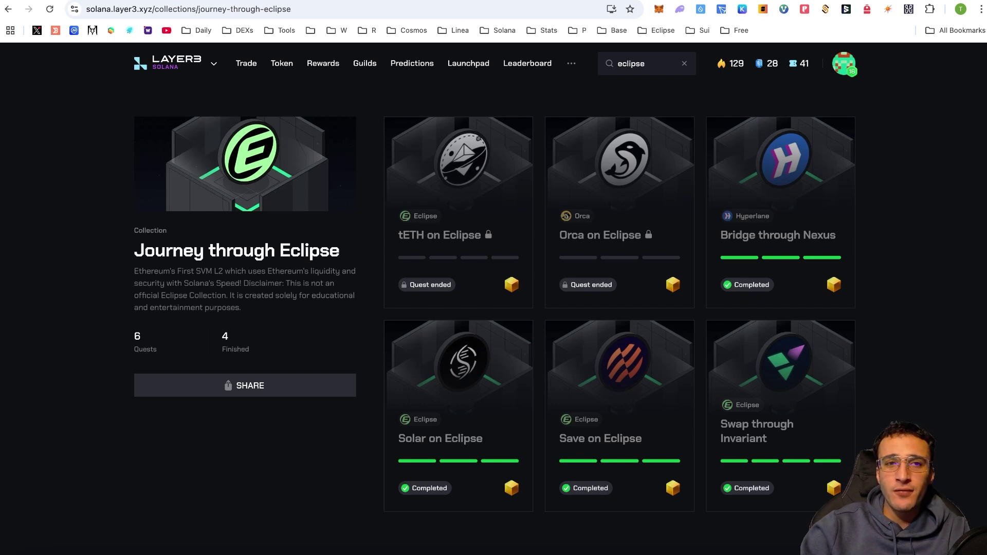
click(429, 3)
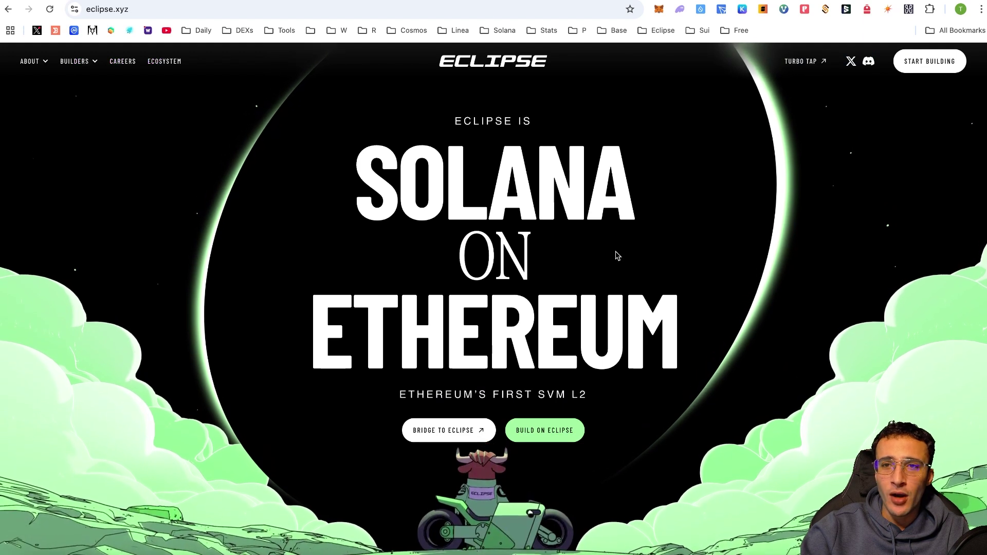
Step: Unlock the Backpack wallet with the account password and switch its network to Eclipse
click(867, 8)
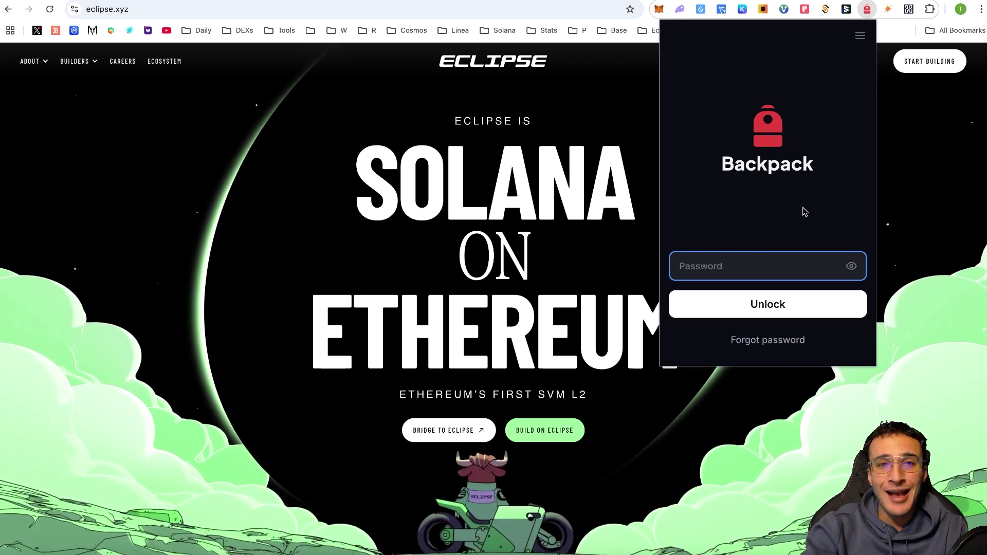
key(Return)
click(730, 35)
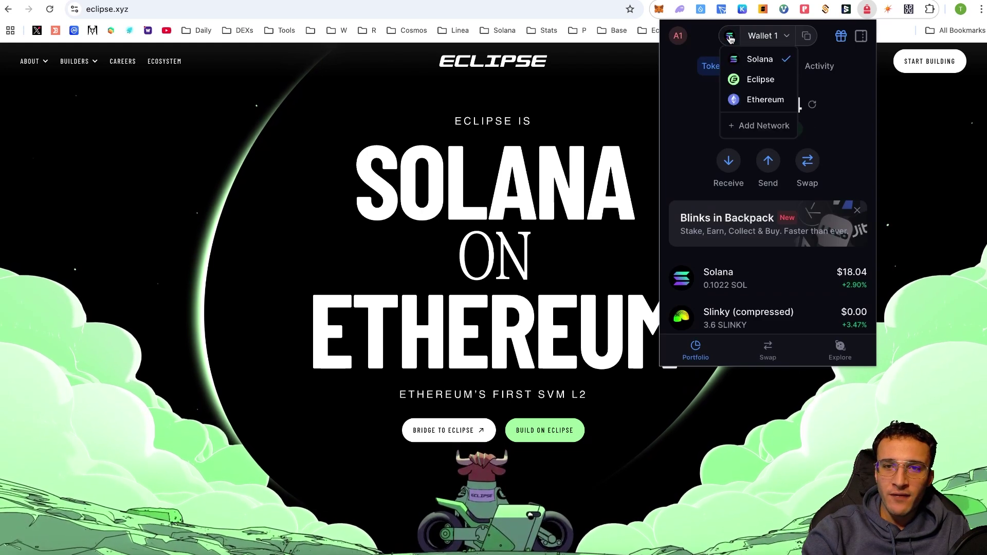
click(754, 83)
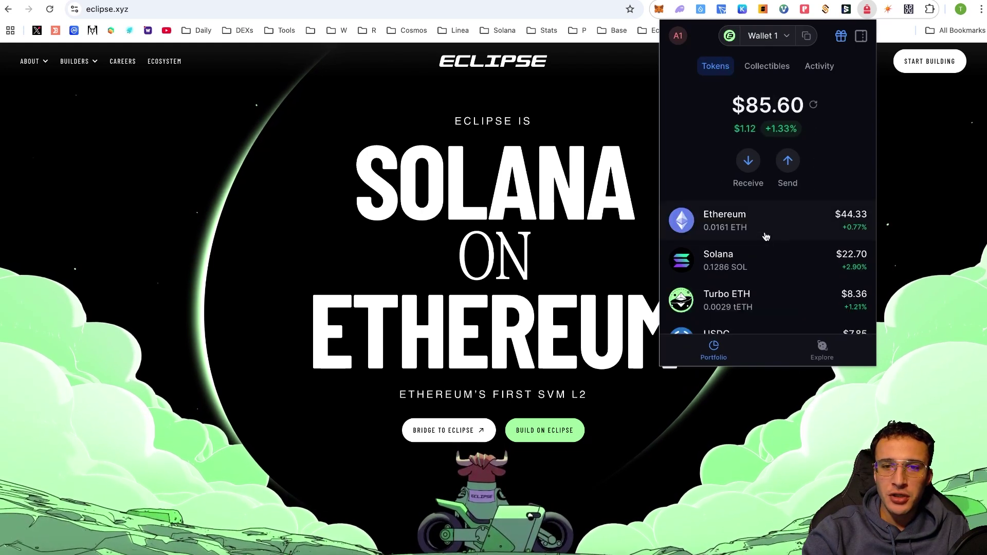
Step: Review the tokens held in the Backpack wallet on Eclipse and close the wallet
scroll(818, 288, down, 3)
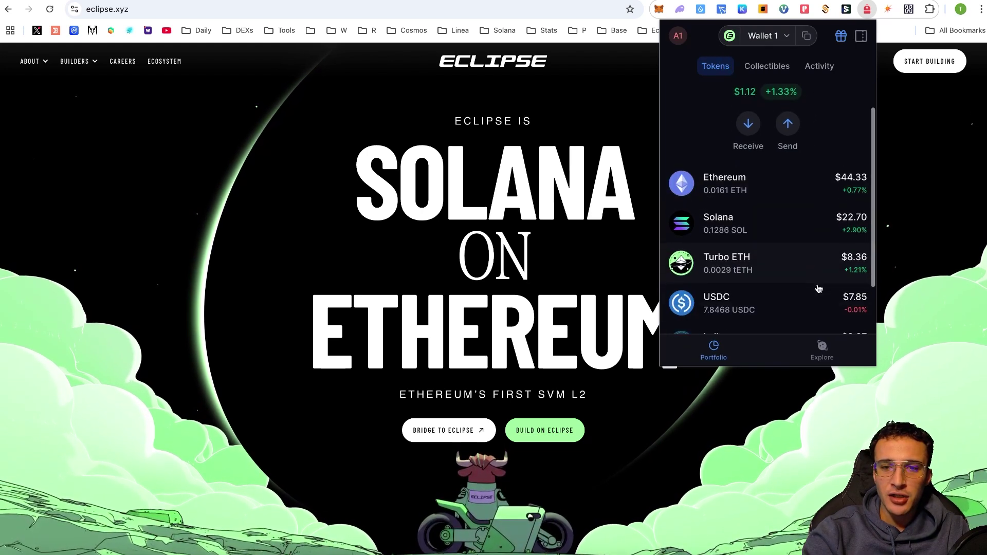
scroll(810, 261, up, 3)
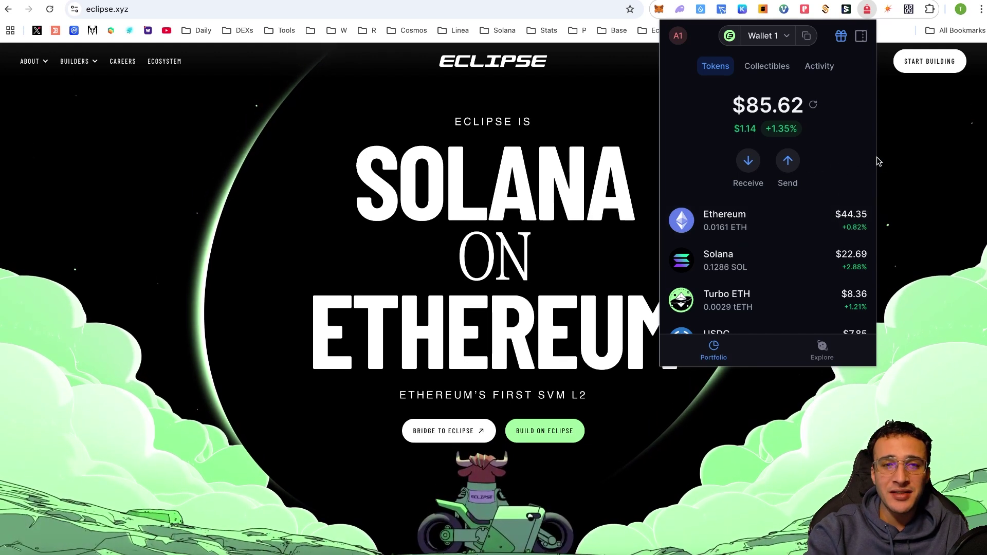
click(911, 173)
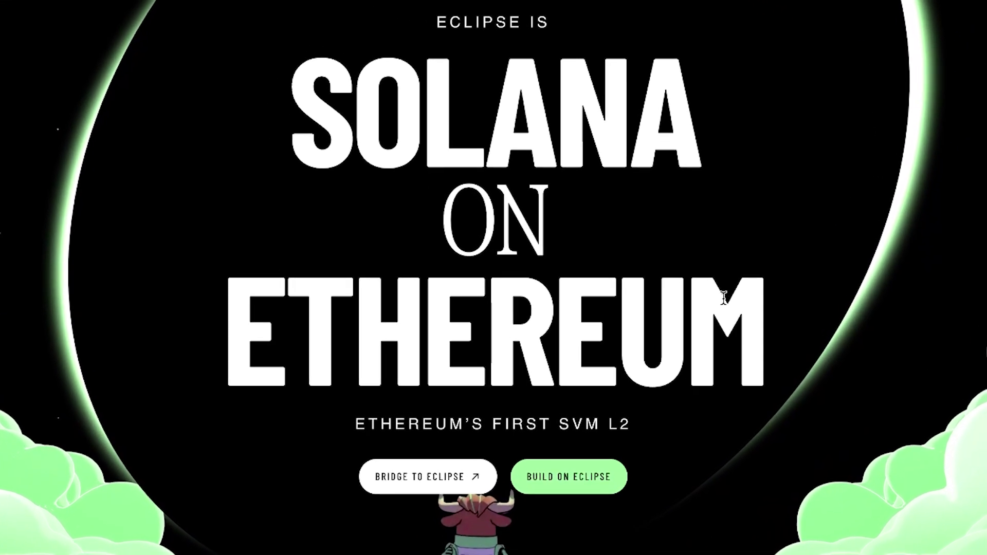
Step: Open the Eclipse bridge from the homepage and connect MetaMask as the Ethereum wallet
click(420, 478)
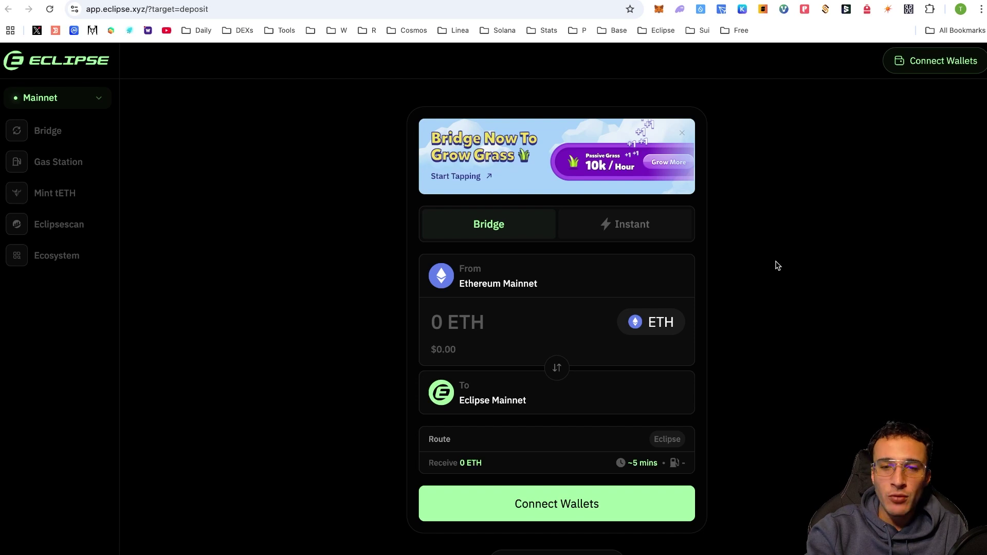
click(623, 495)
click(585, 393)
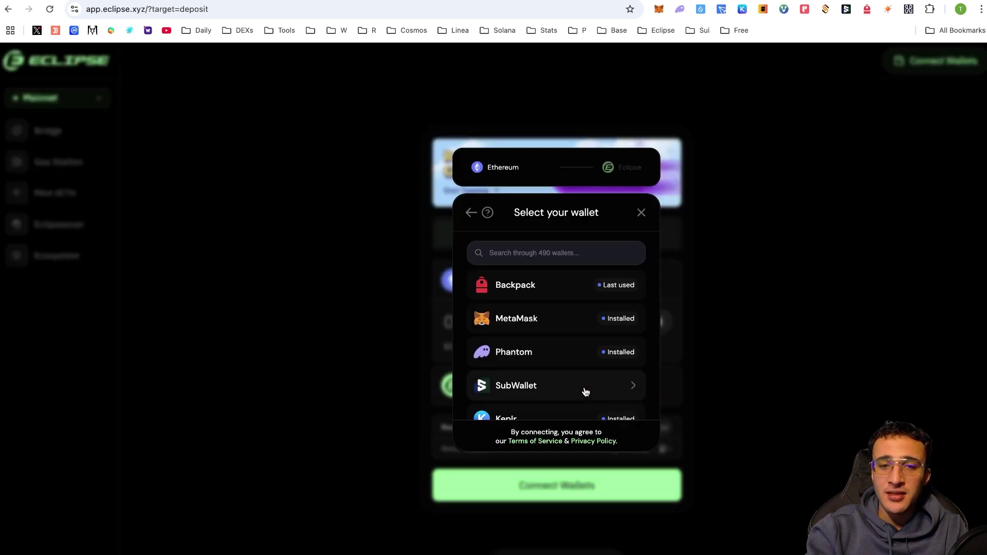
click(595, 323)
click(926, 308)
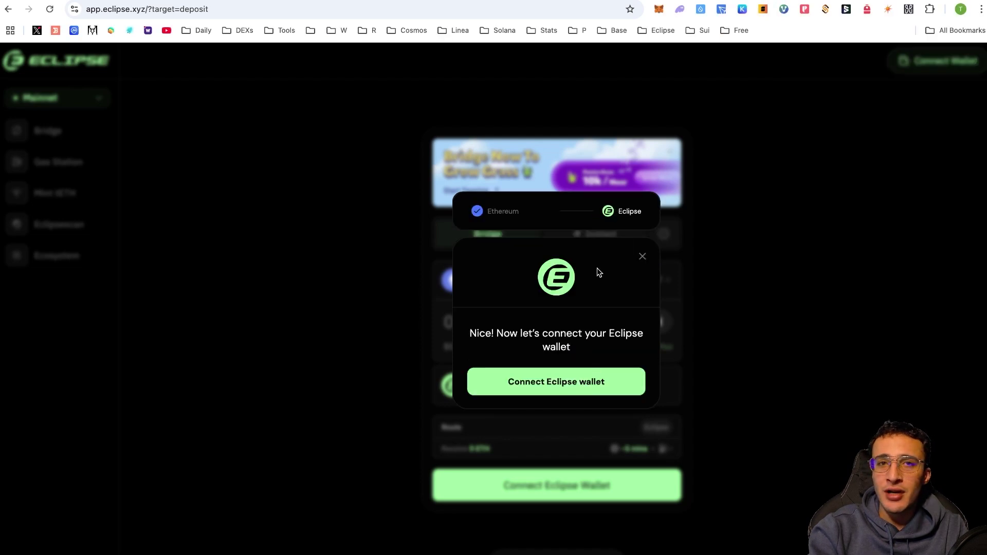
Step: Connect Backpack as the Eclipse wallet without Ledger and continue to the bridge form
click(580, 392)
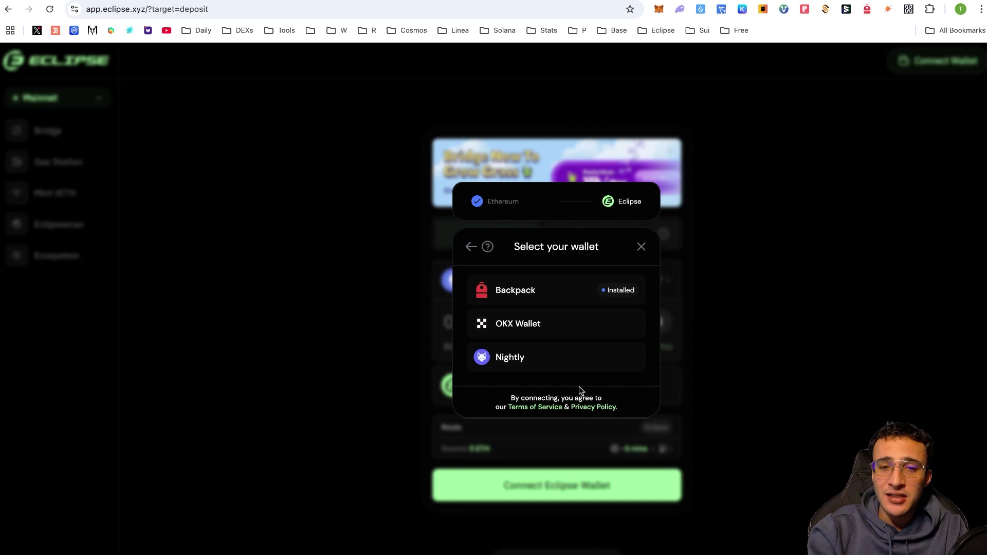
click(592, 298)
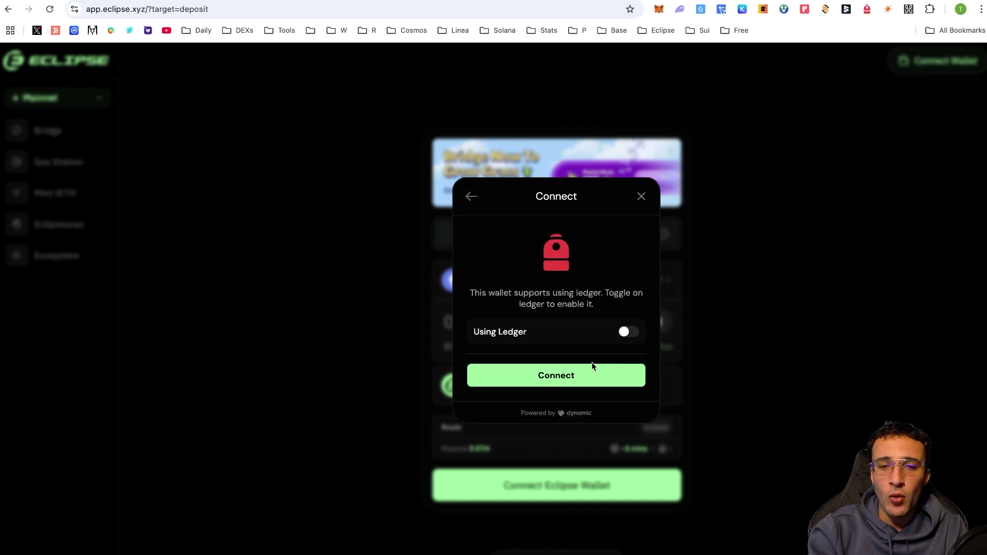
click(553, 379)
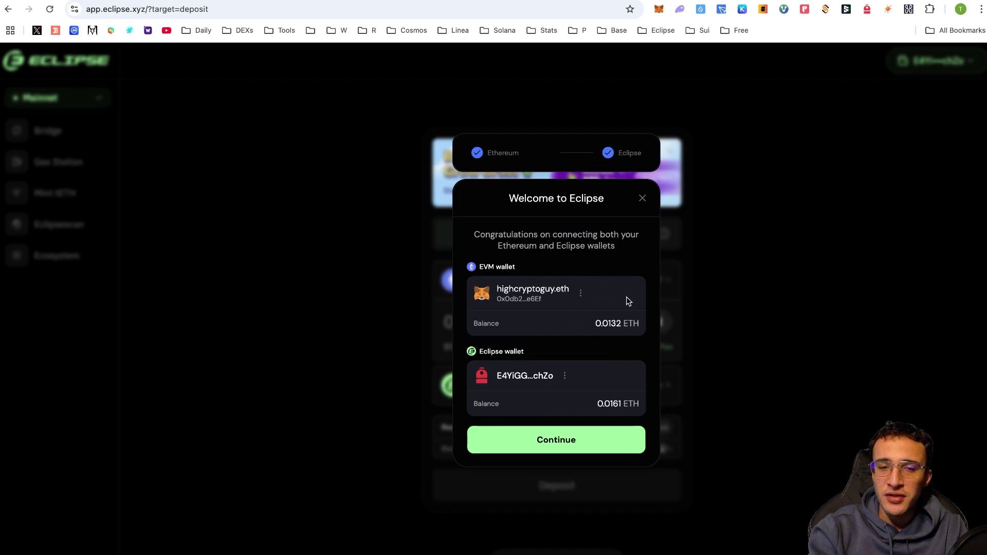
click(560, 438)
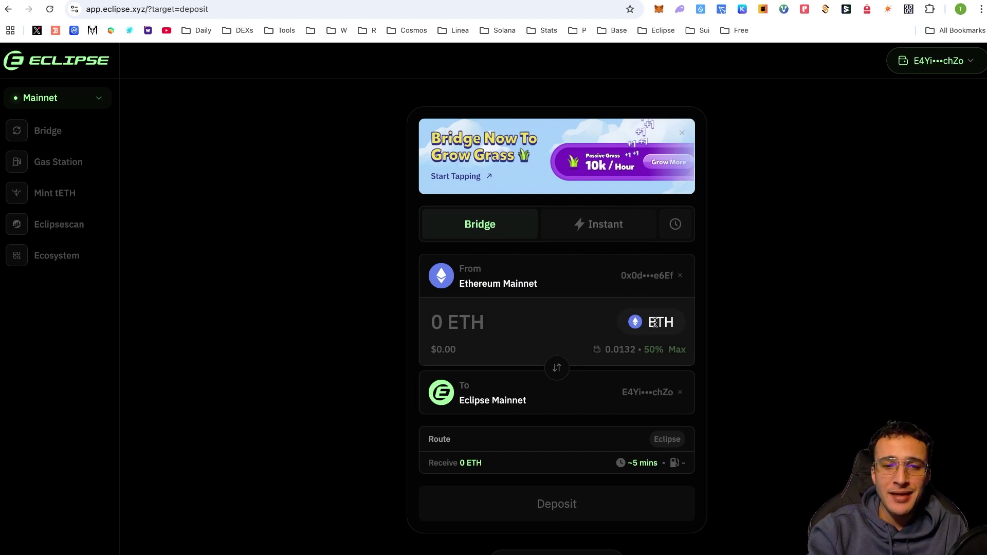
Step: Enter 0.005 ETH as the standard bridge deposit from Ethereum Mainnet to Eclipse Mainnet
click(487, 322)
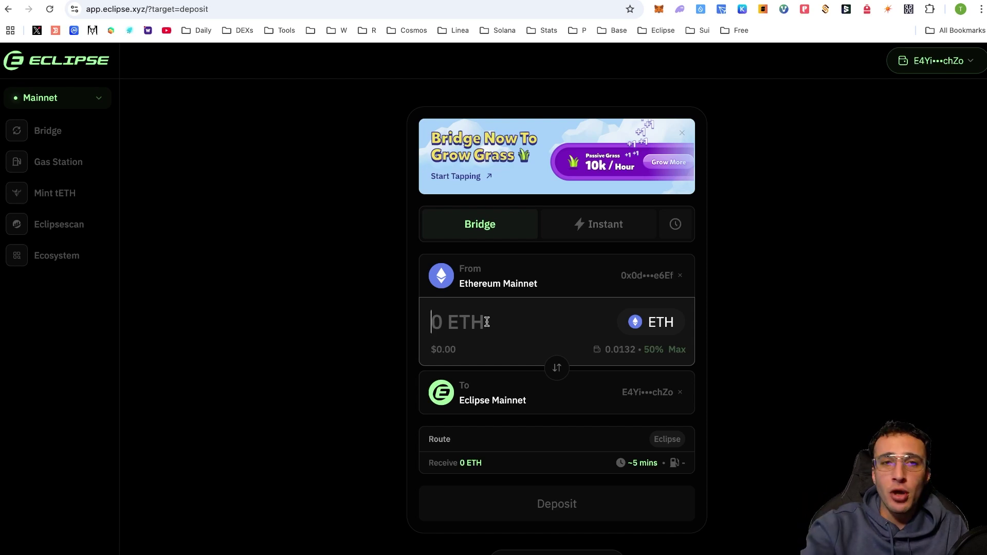
text(0.005 ETH)
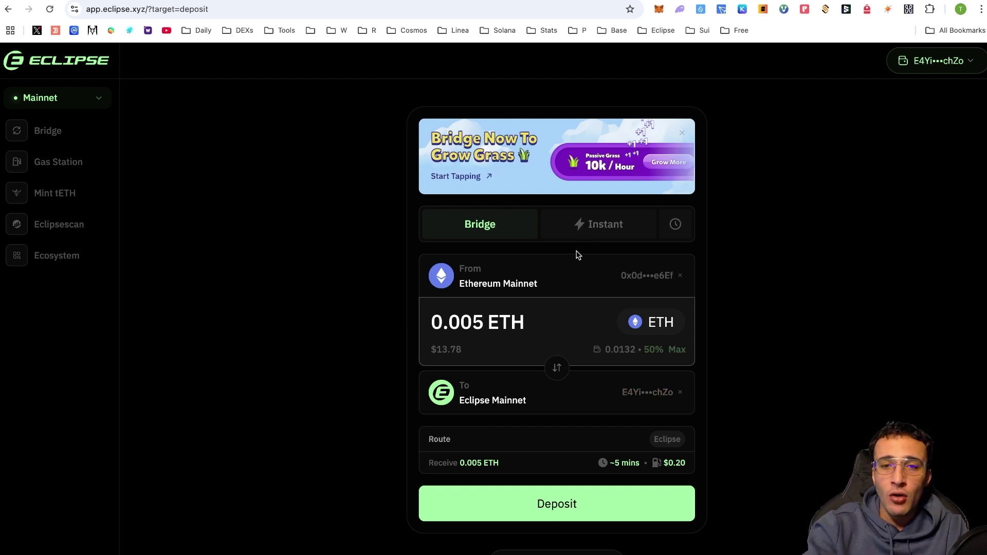
Step: Switch to the Instant bridge and choose Ink as the source chain
click(577, 235)
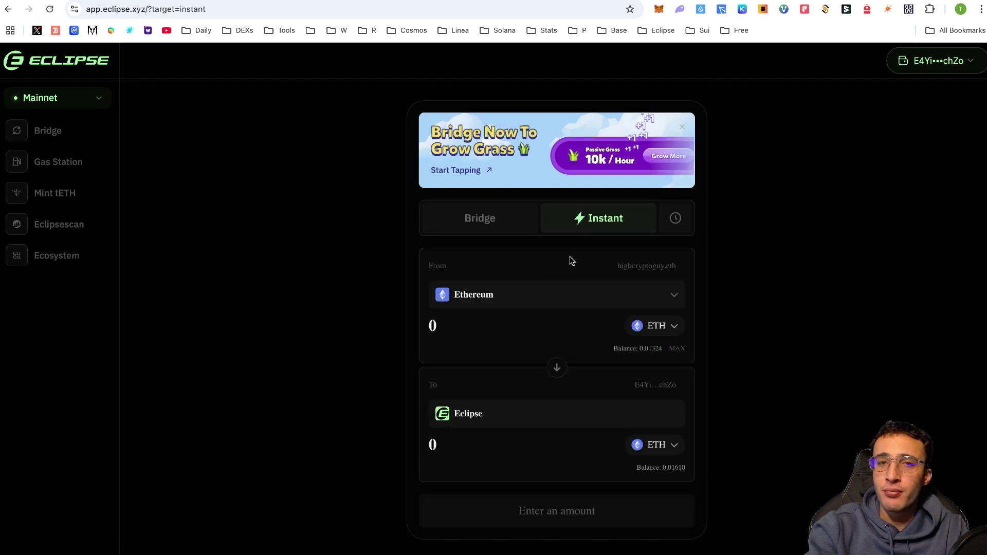
click(625, 297)
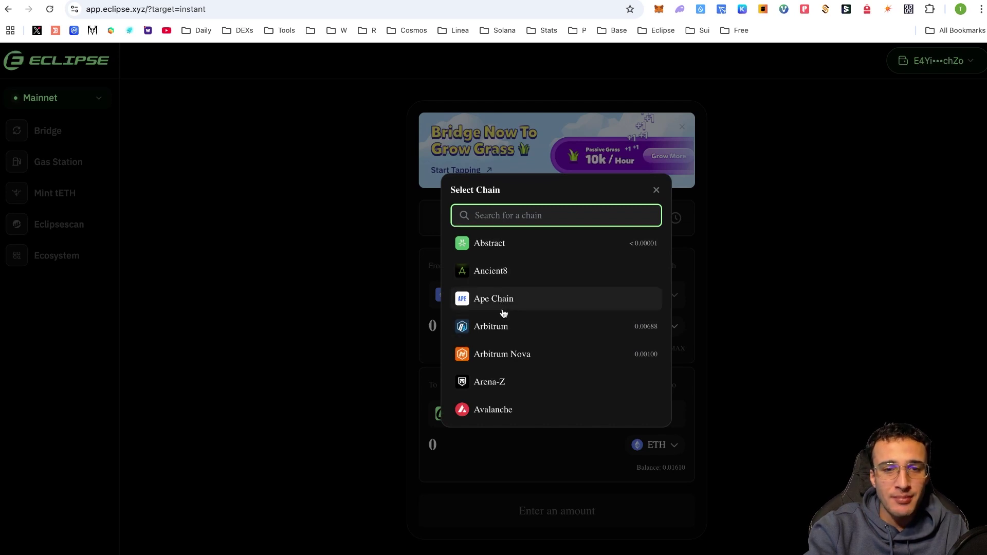
scroll(596, 301, down, 1)
scroll(597, 300, down, 4)
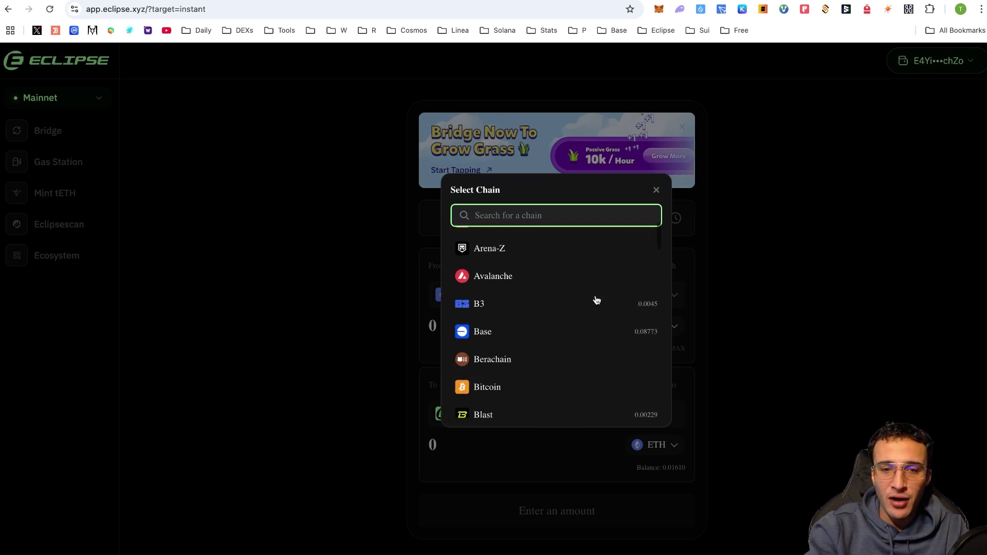
scroll(596, 300, down, 5)
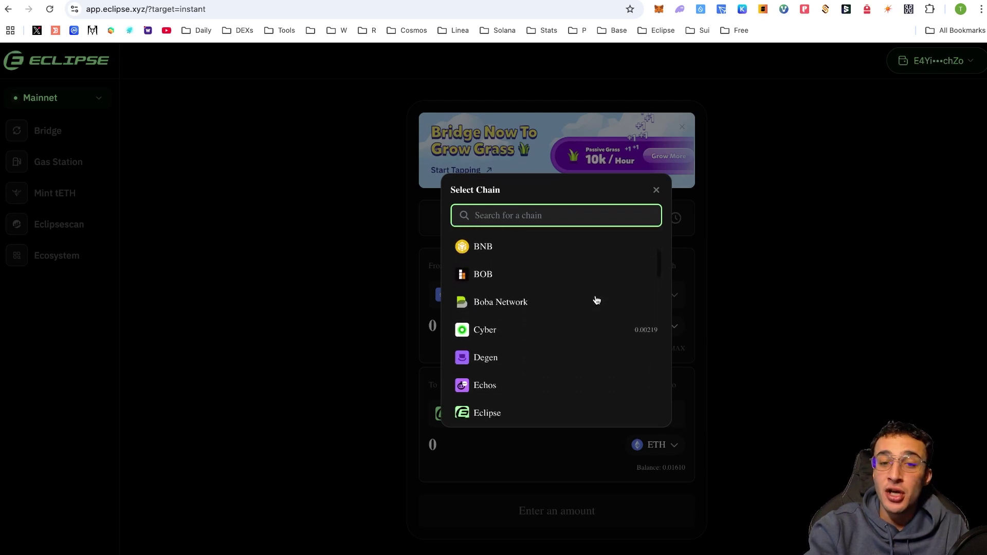
scroll(597, 300, down, 2)
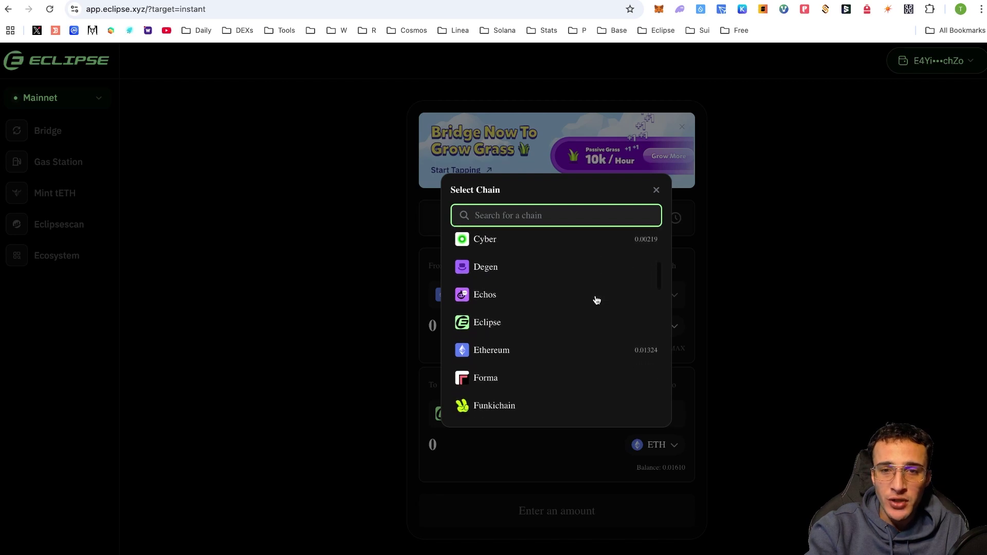
scroll(596, 300, down, 6)
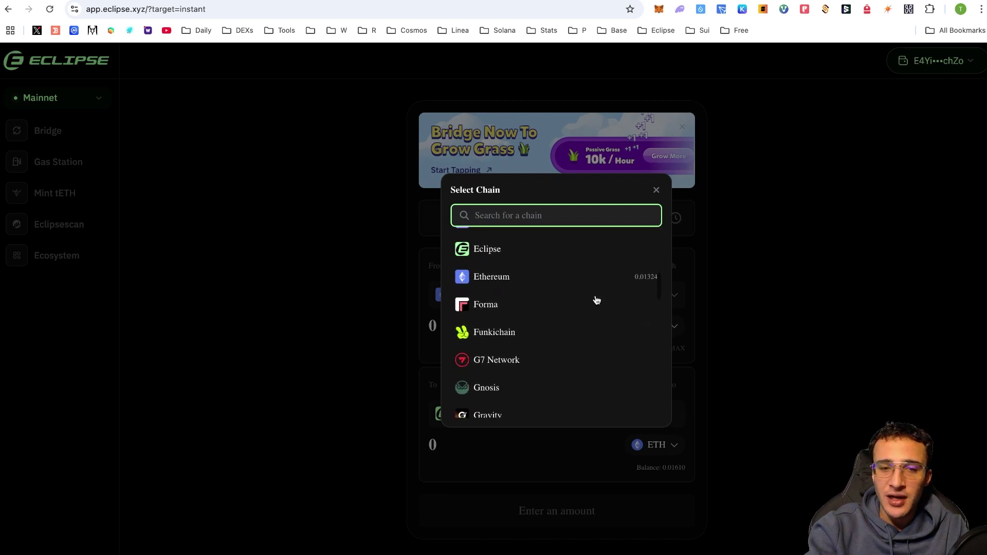
scroll(596, 300, down, 4)
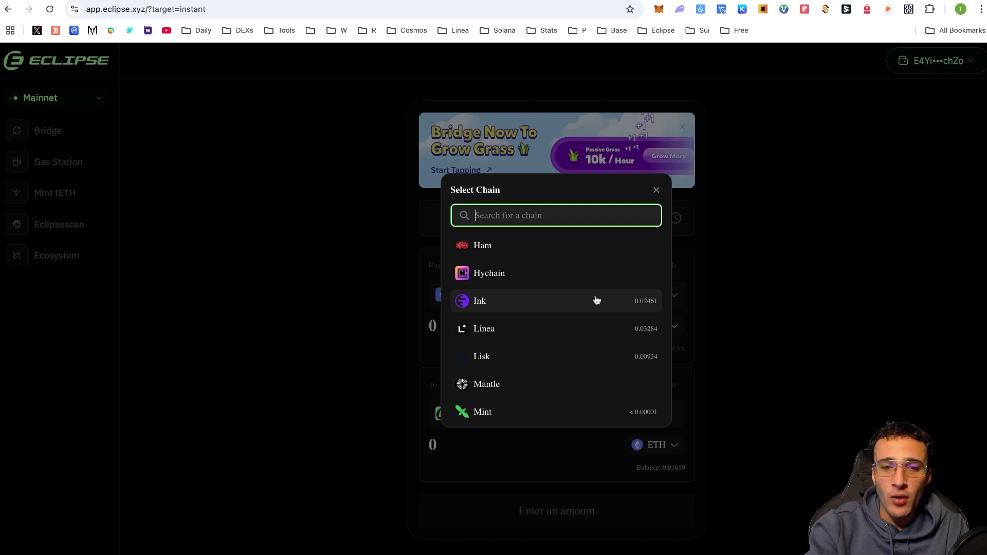
click(544, 307)
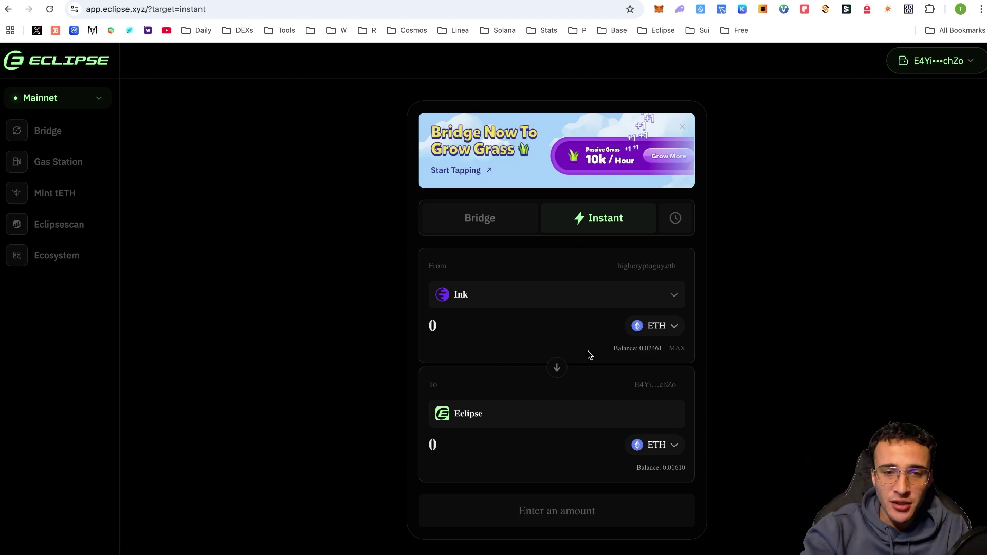
Step: Trade 0.005 ETH from Ink to ETH on Eclipse, confirm the quote and close the trade details
click(552, 334)
text(0.005)
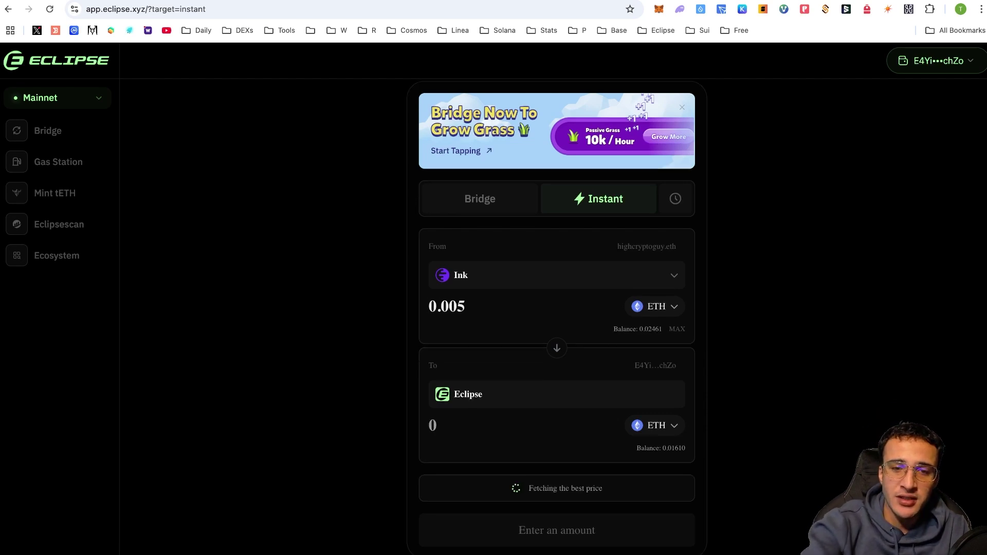
scroll(732, 325, down, 1)
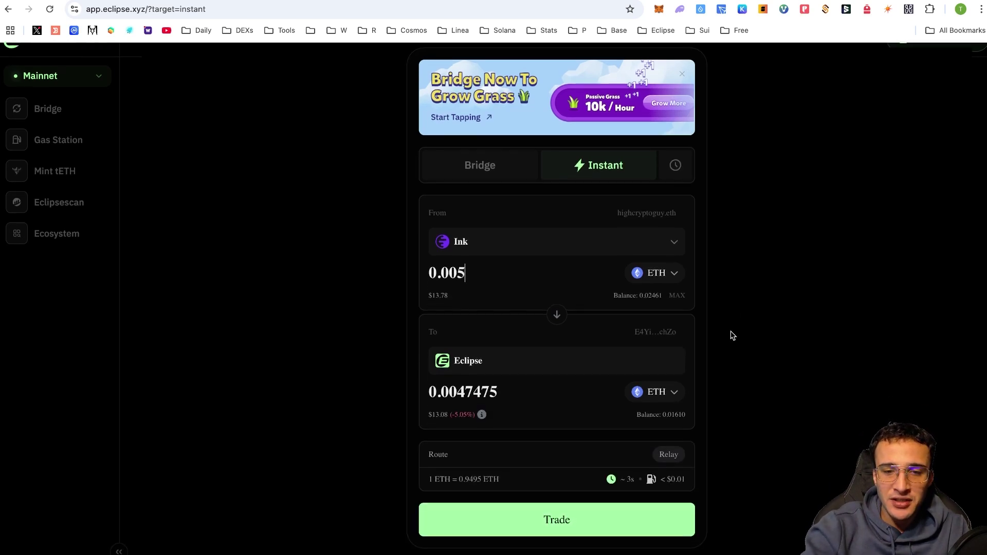
click(600, 518)
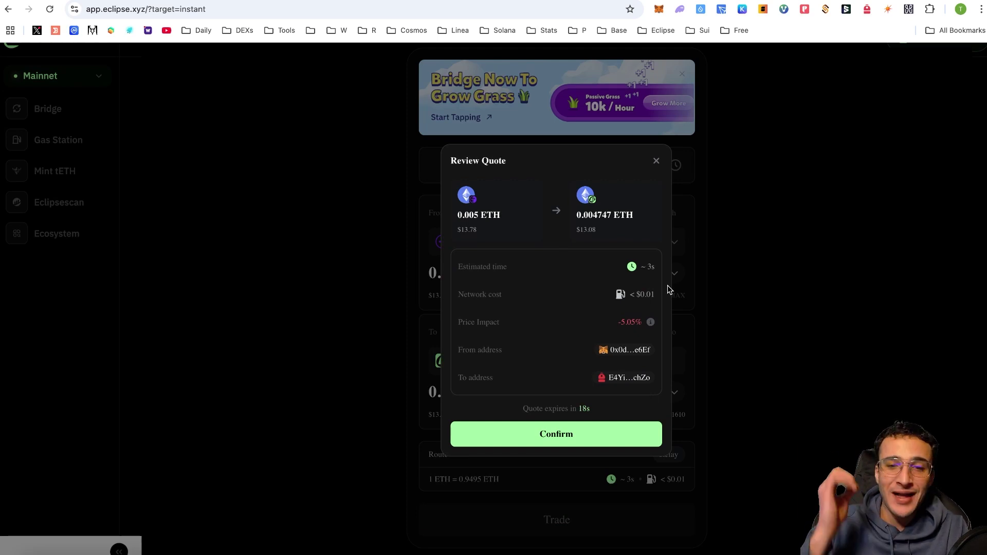
click(579, 434)
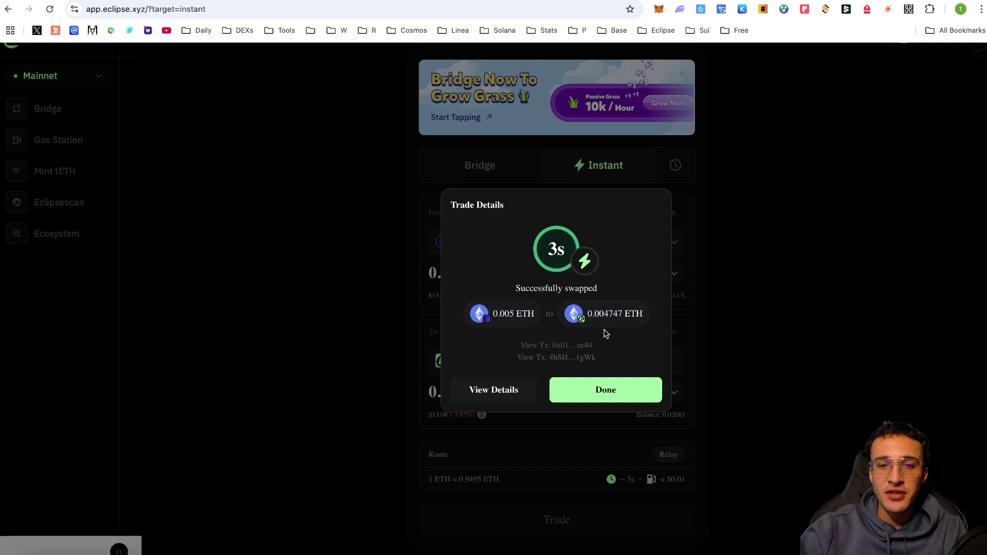
click(606, 391)
Step: Change the source chain of the instant bridge to Base
scroll(726, 283, up, 1)
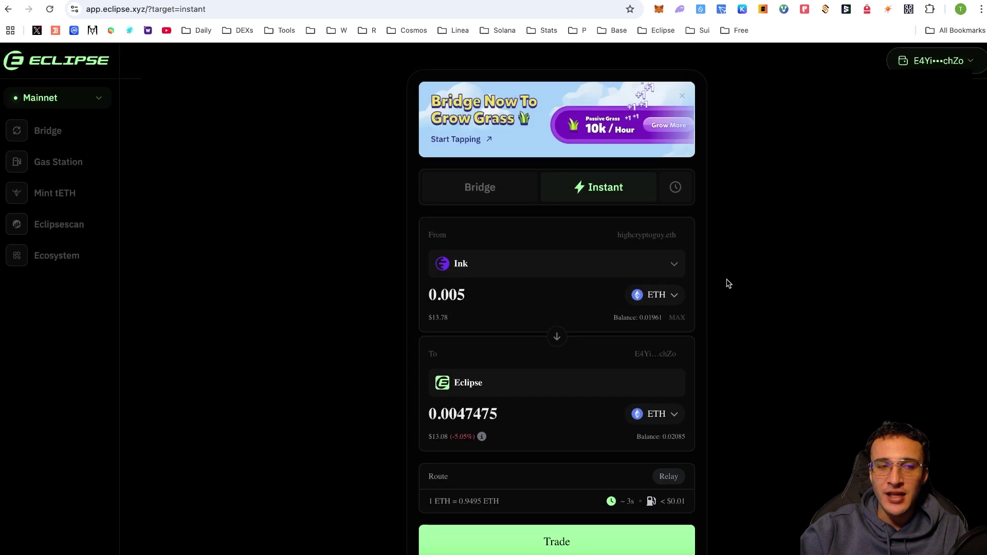
click(644, 276)
scroll(600, 314, down, 3)
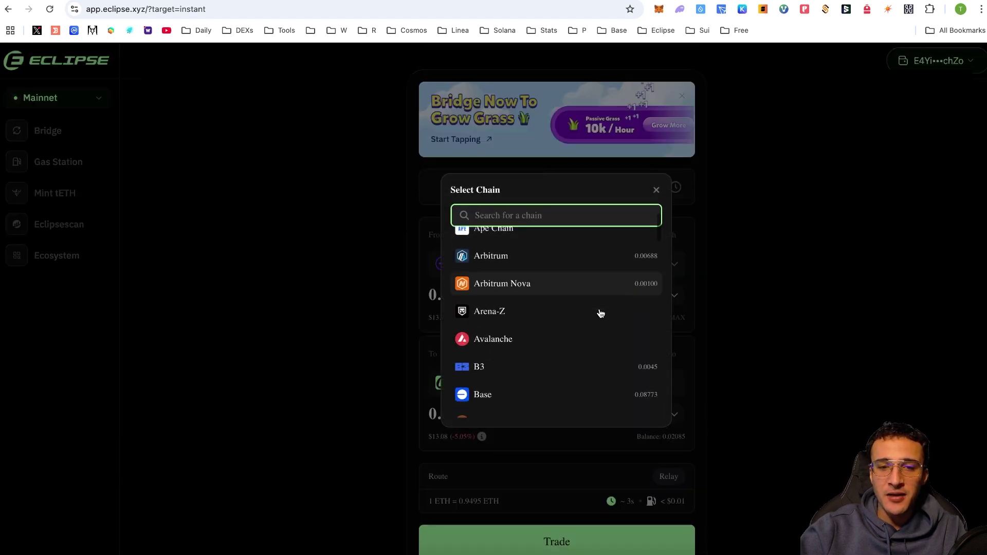
click(634, 326)
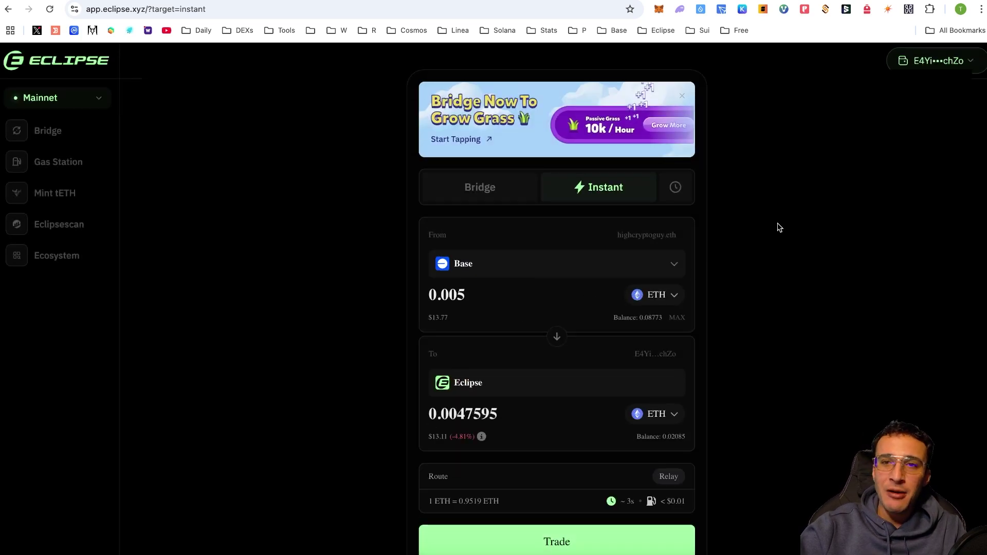
Step: Check the token balances in the Eclipse wallet and compare the standard and Instant bridge options
click(867, 10)
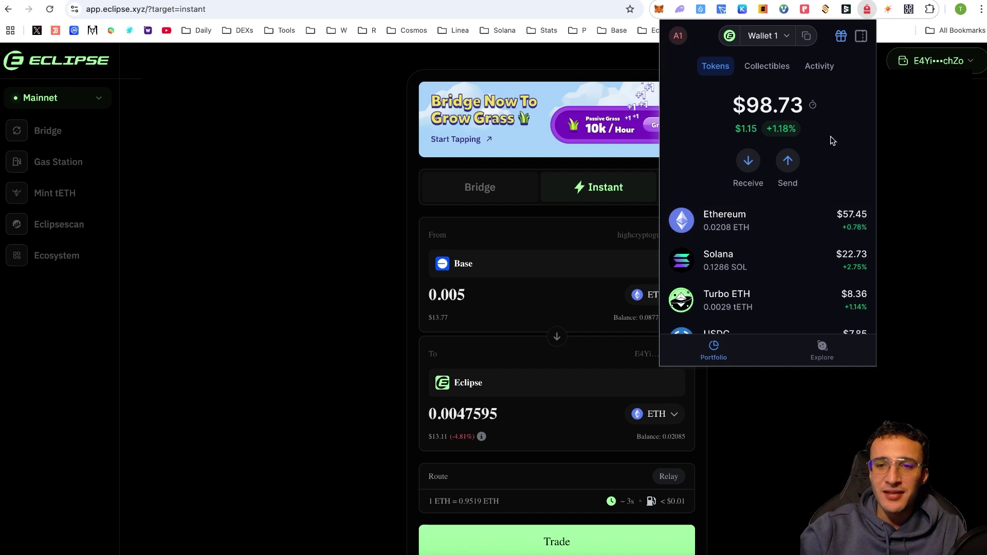
click(838, 176)
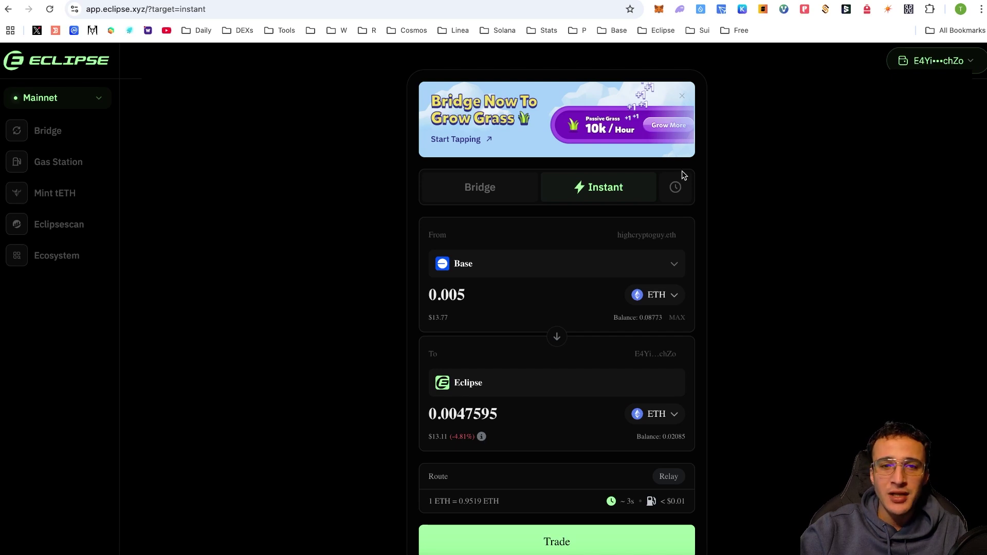
click(497, 191)
click(605, 220)
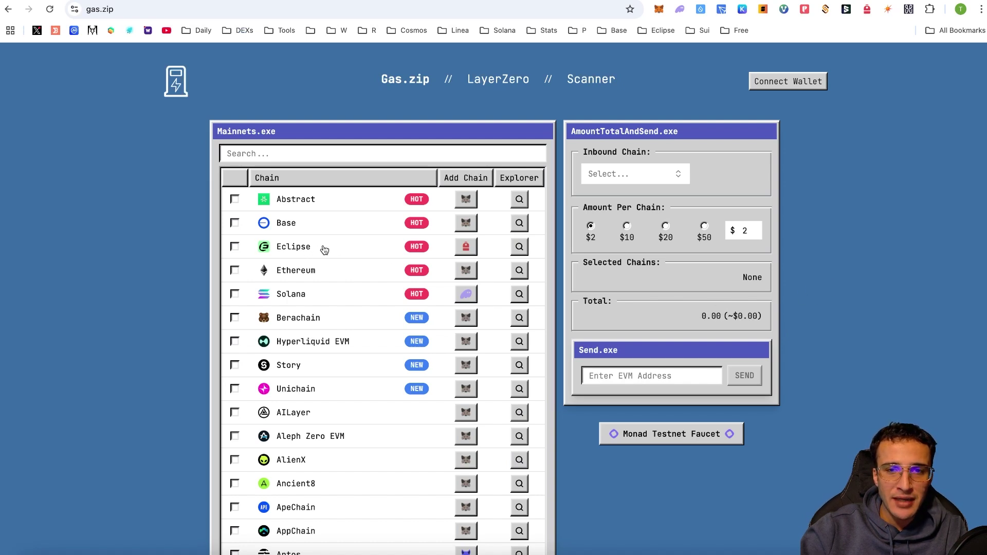
Step: Switch to Gas.zip and look through the full list of inbound chains that can fund Eclipse
click(638, 176)
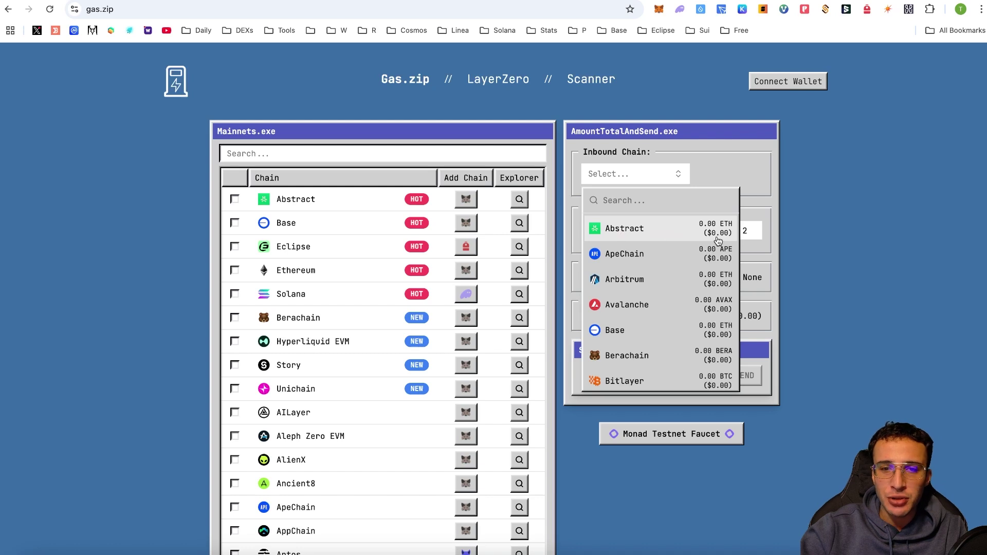
scroll(695, 251, down, 1)
scroll(695, 251, down, 15)
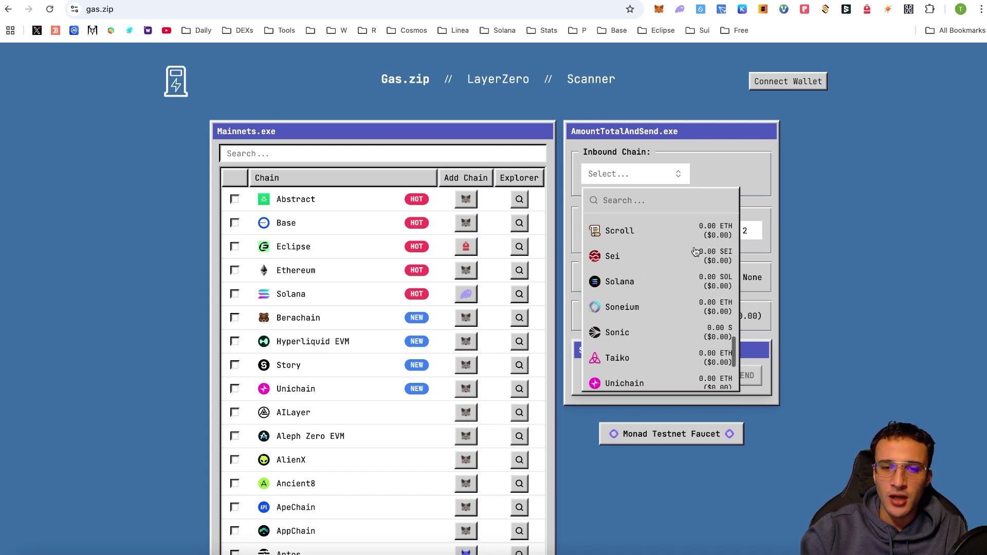
scroll(684, 303, down, 2)
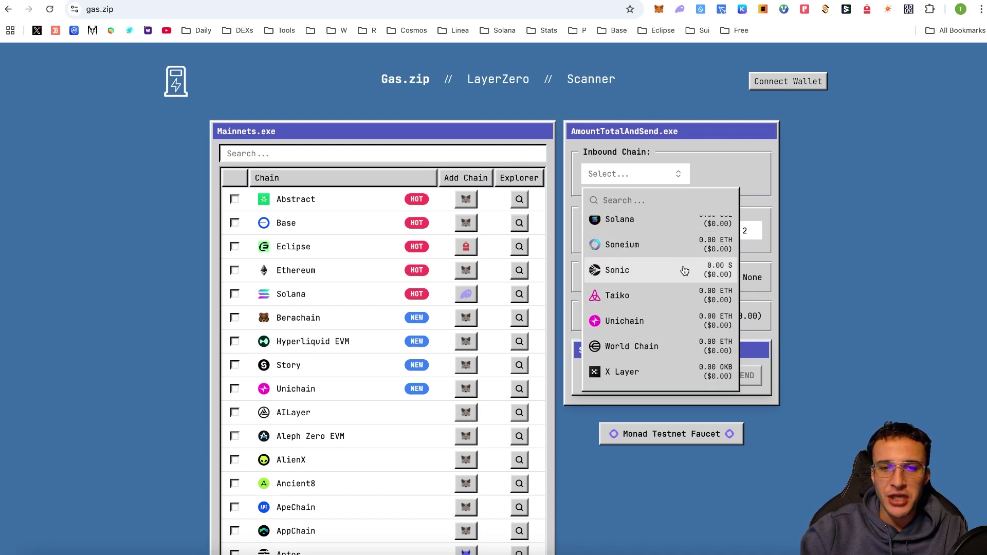
click(760, 168)
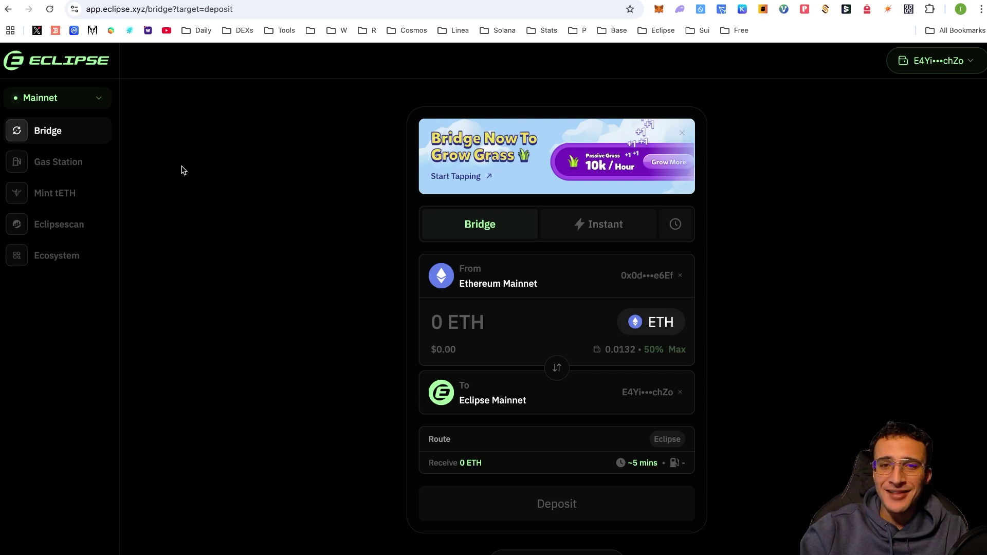
Step: Buy $5 of gas with SOL at the Eclipse Gas Station, approve the transaction and check the wallet's token balances
click(76, 163)
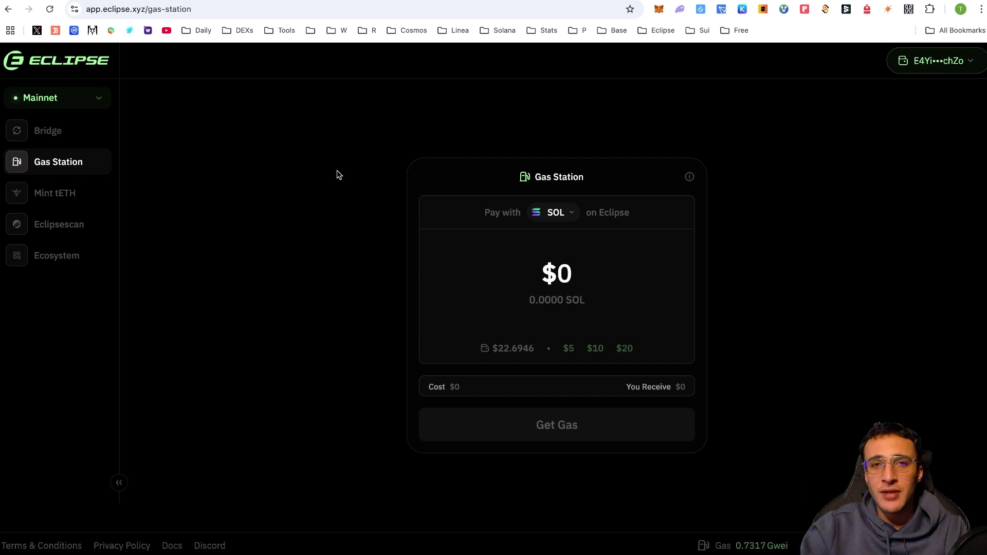
click(565, 218)
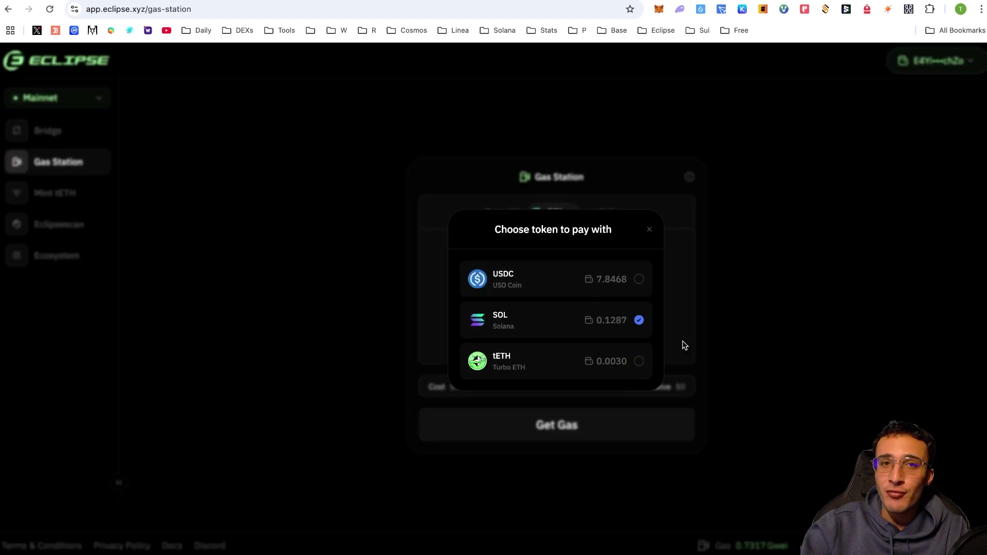
click(649, 230)
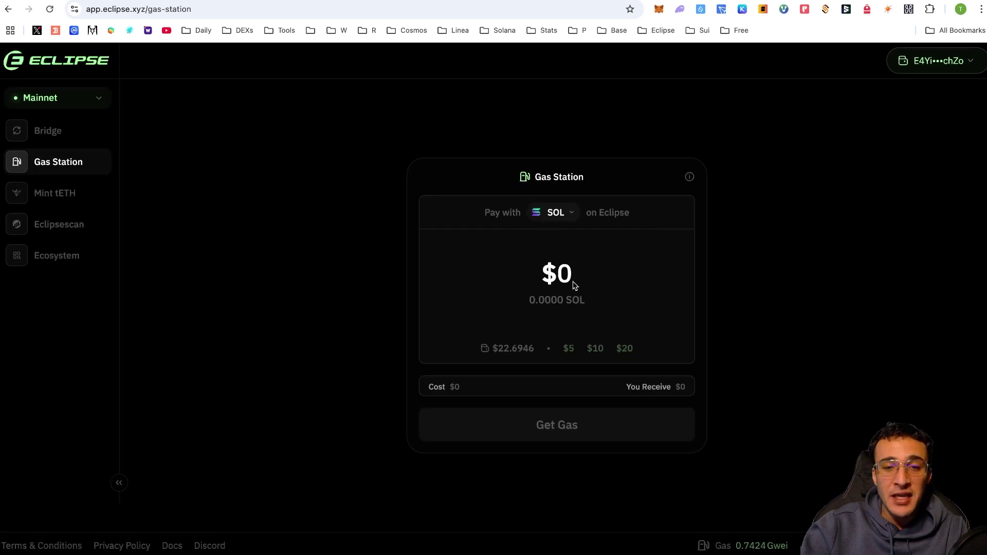
click(569, 348)
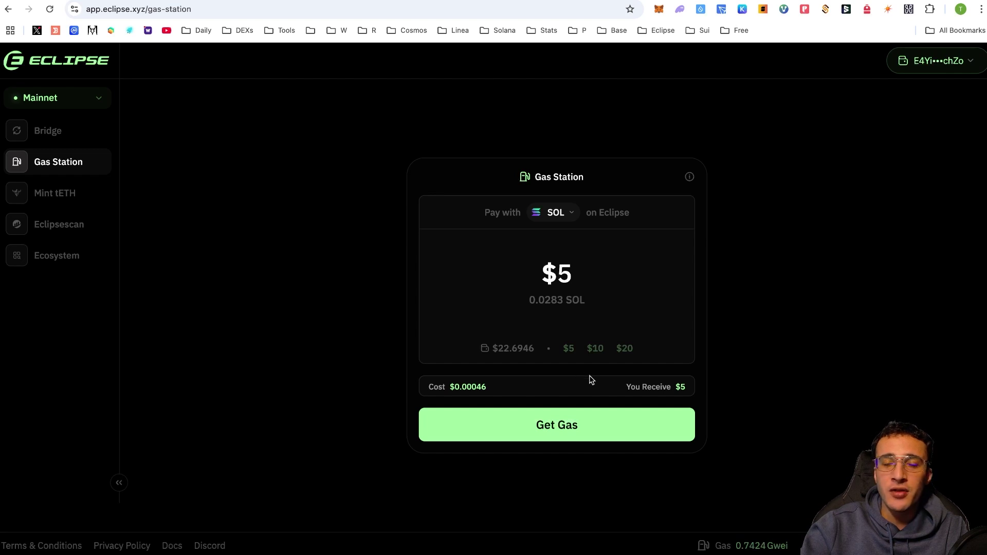
click(570, 427)
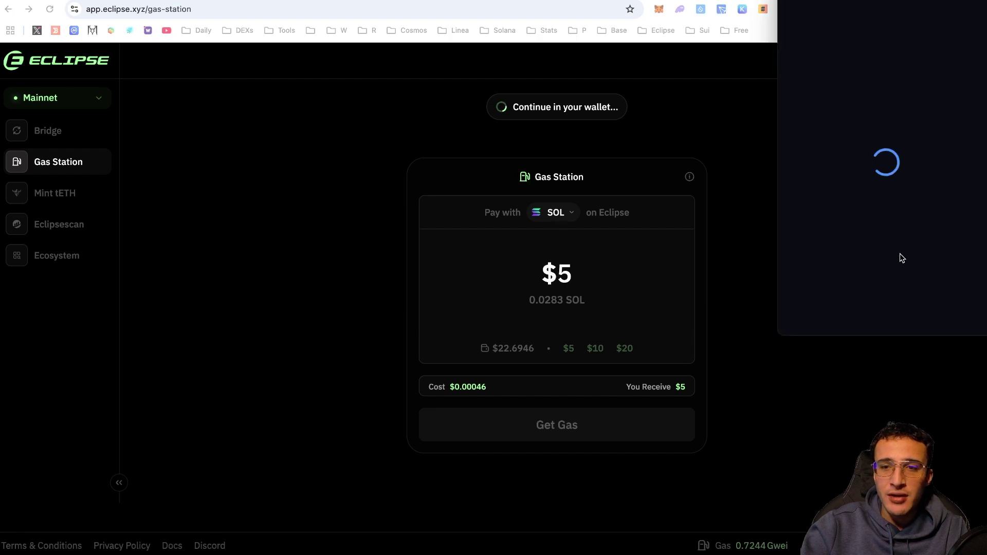
click(936, 311)
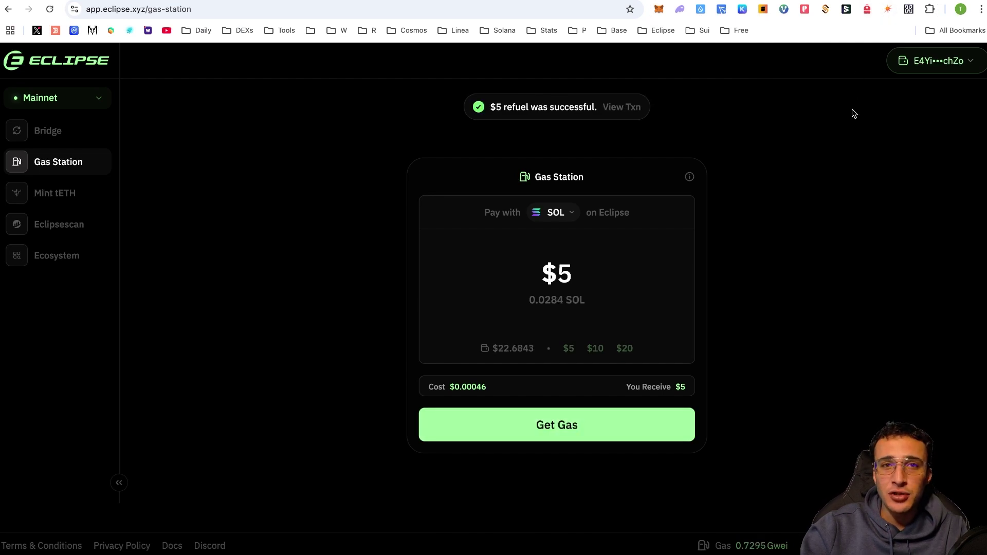
click(867, 9)
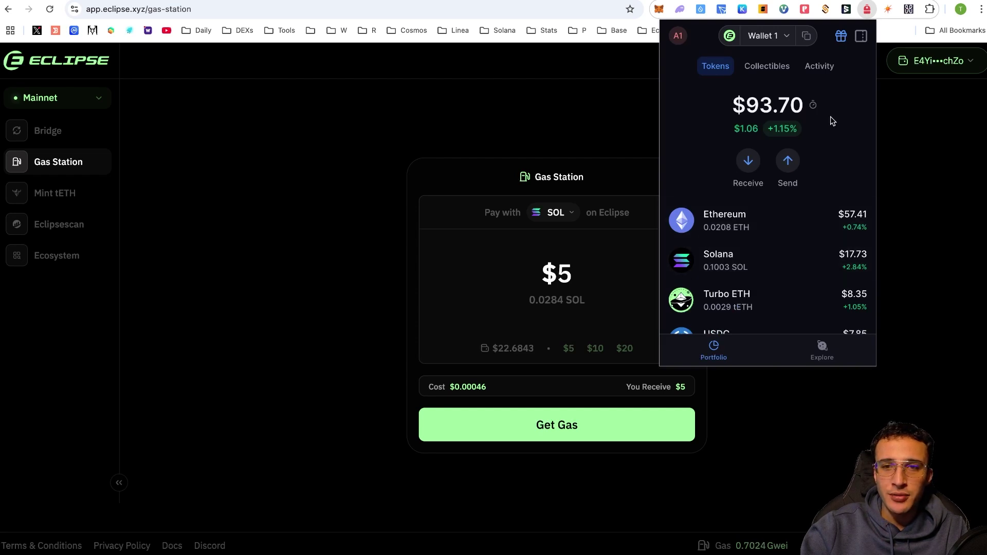
click(216, 212)
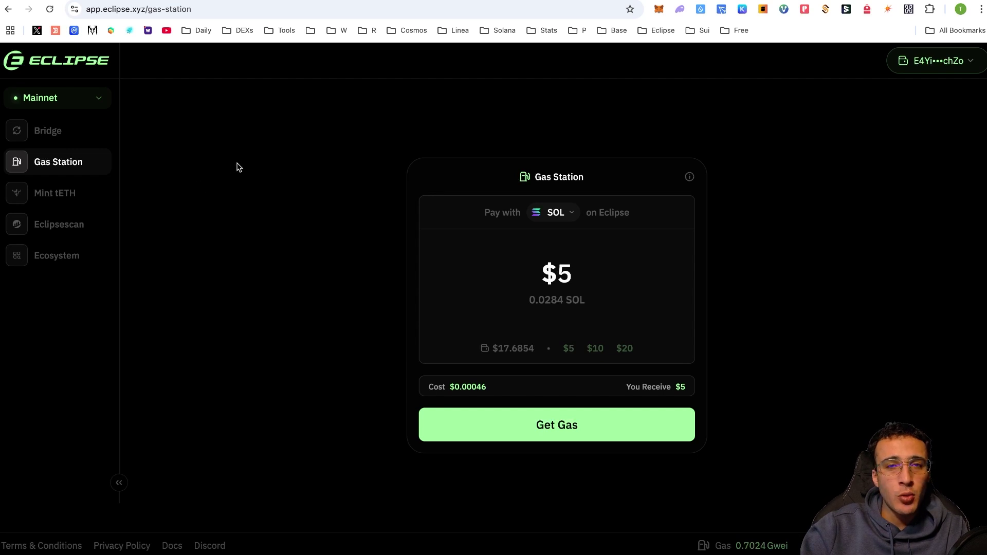
Step: Open the tETH minting page and read the Turbo ETH documentation on depositable LRTs, minting, yield, rewards and redemption
click(55, 193)
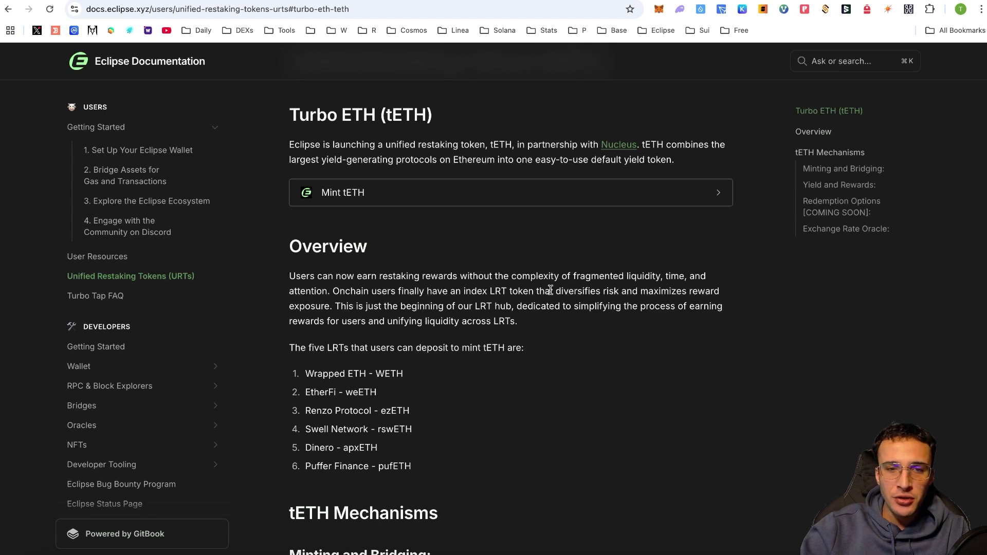
scroll(590, 288, down, 1)
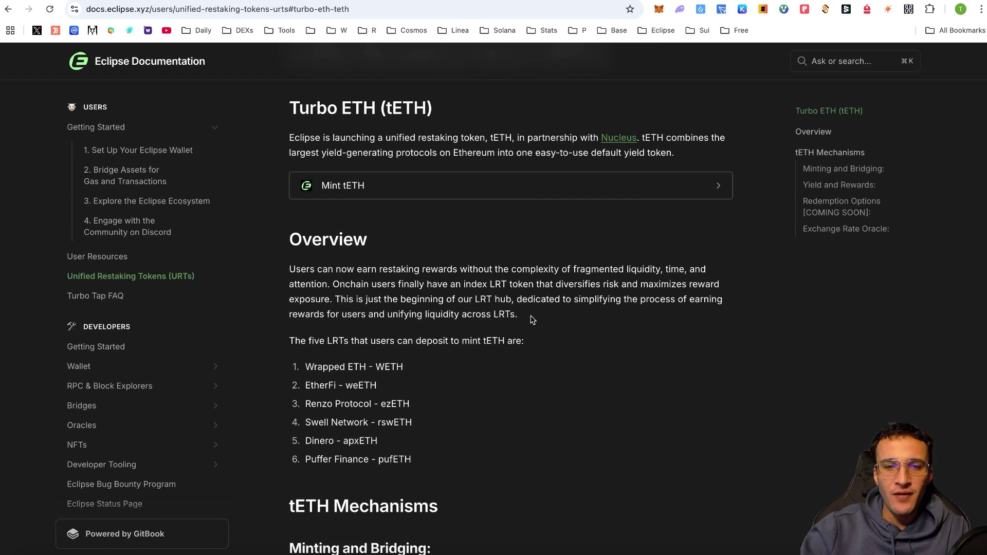
scroll(547, 316, down, 5)
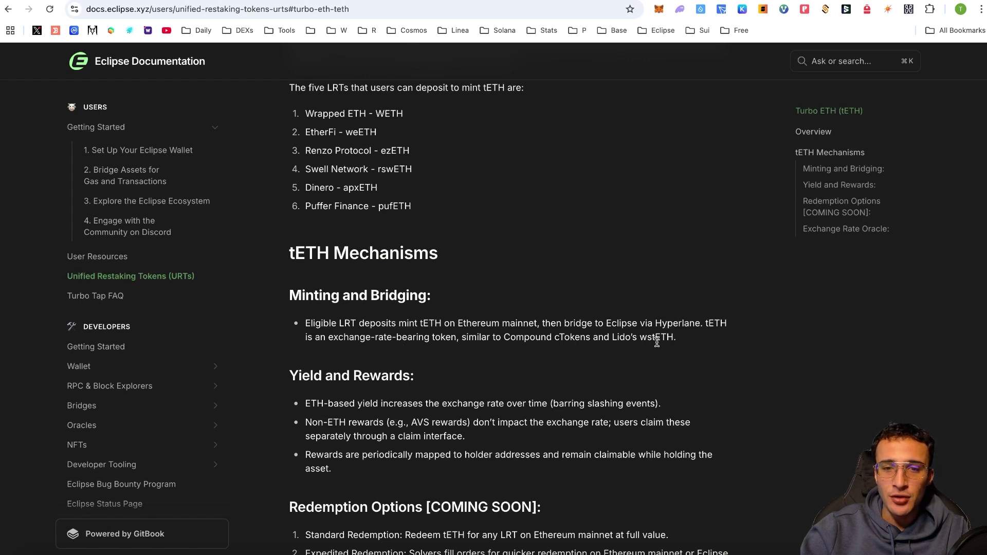
scroll(658, 339, down, 1)
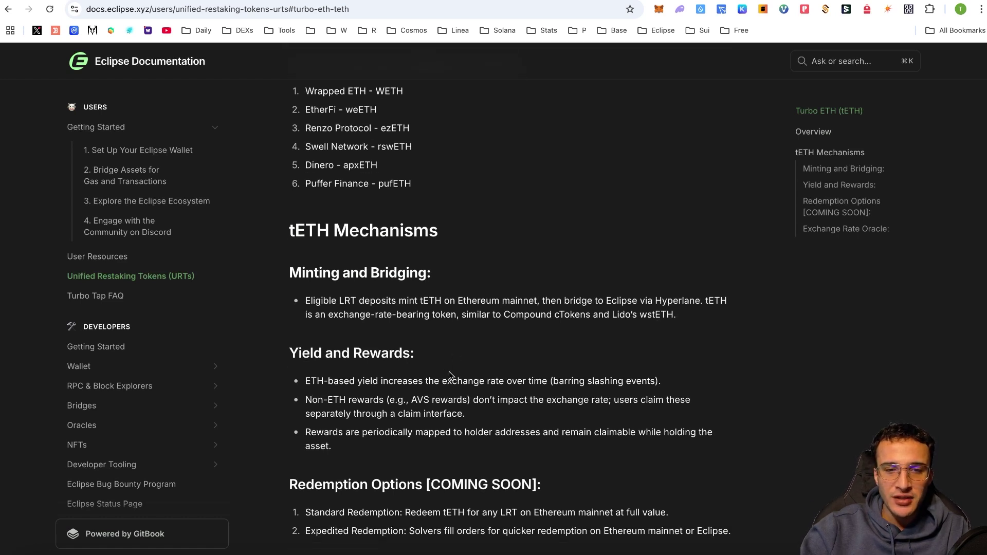
scroll(544, 374, down, 1)
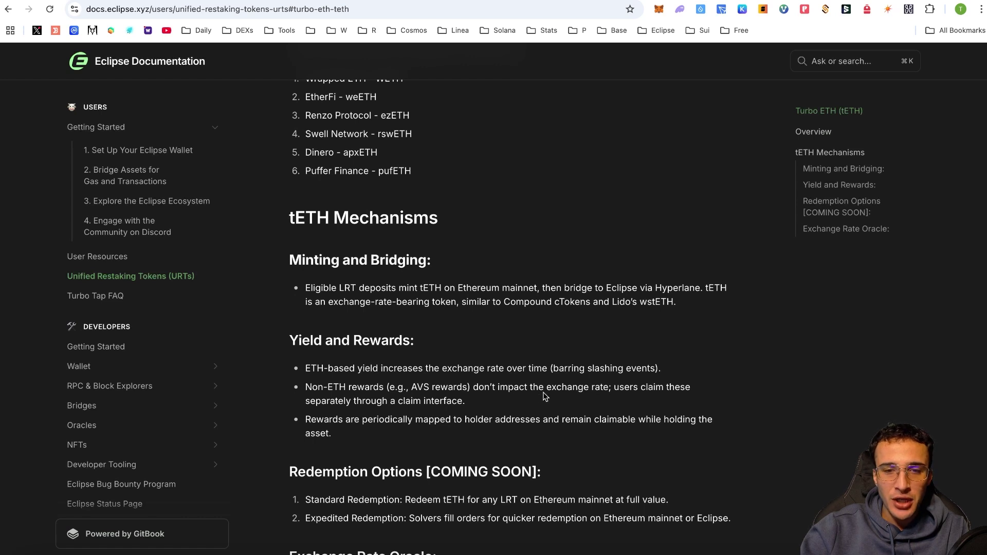
scroll(545, 397, down, 1)
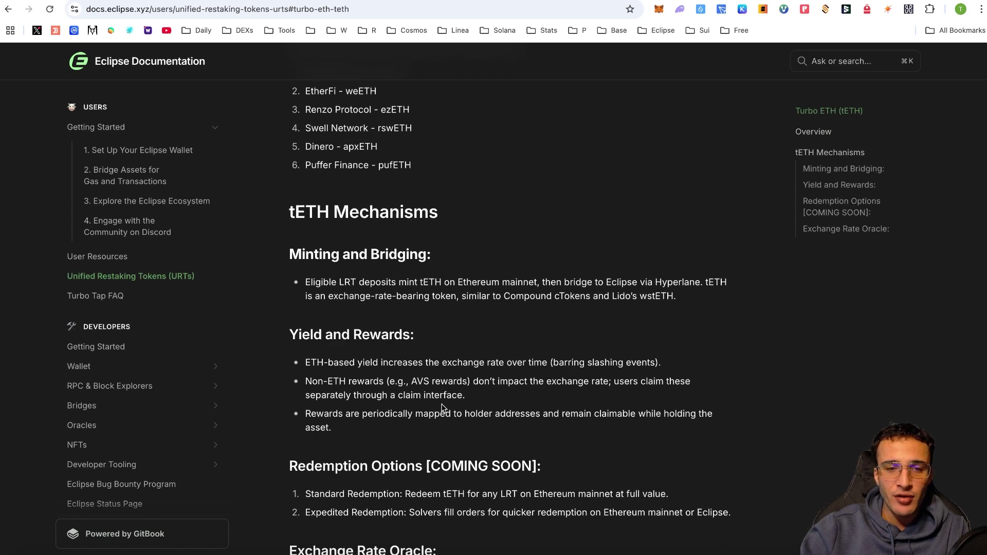
scroll(476, 395, down, 1)
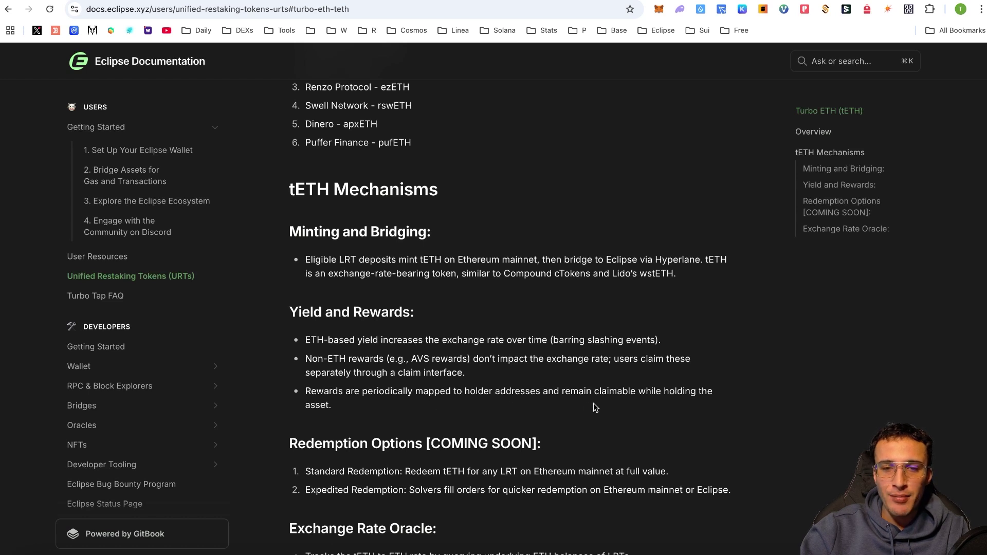
scroll(667, 402, down, 5)
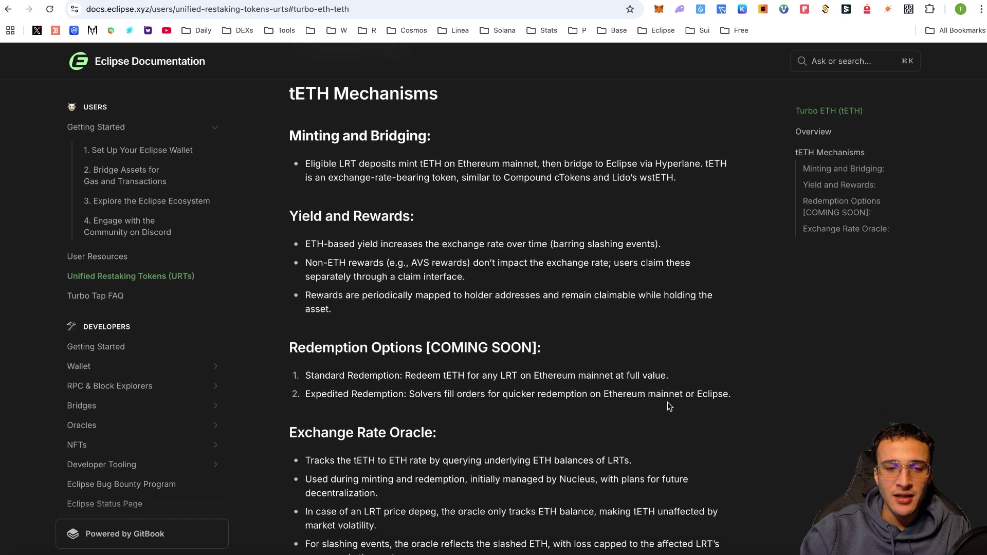
scroll(667, 402, up, 15)
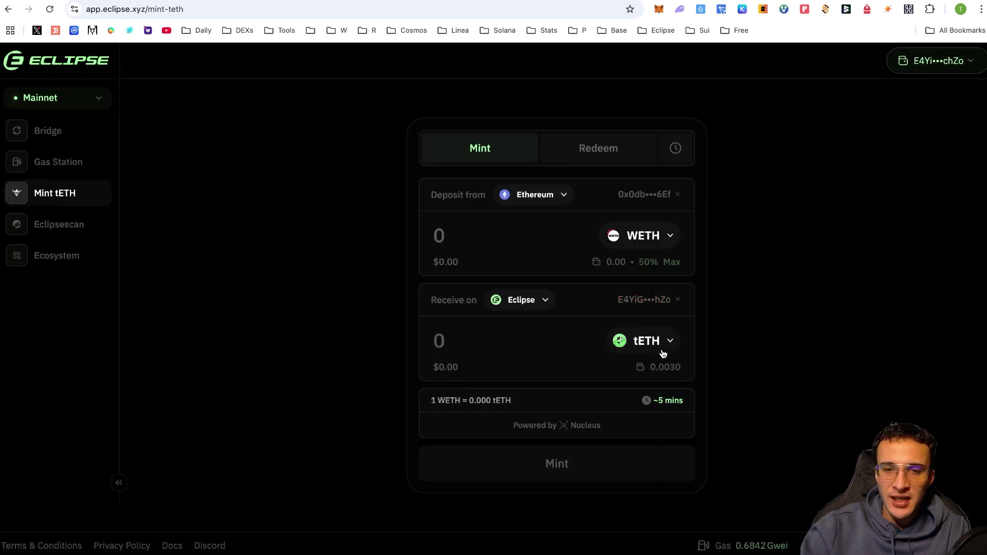
Step: Review the source networks and deposit tokens for minting tETH from Ethereum to Eclipse, and enter 1 WETH as the amount
click(867, 10)
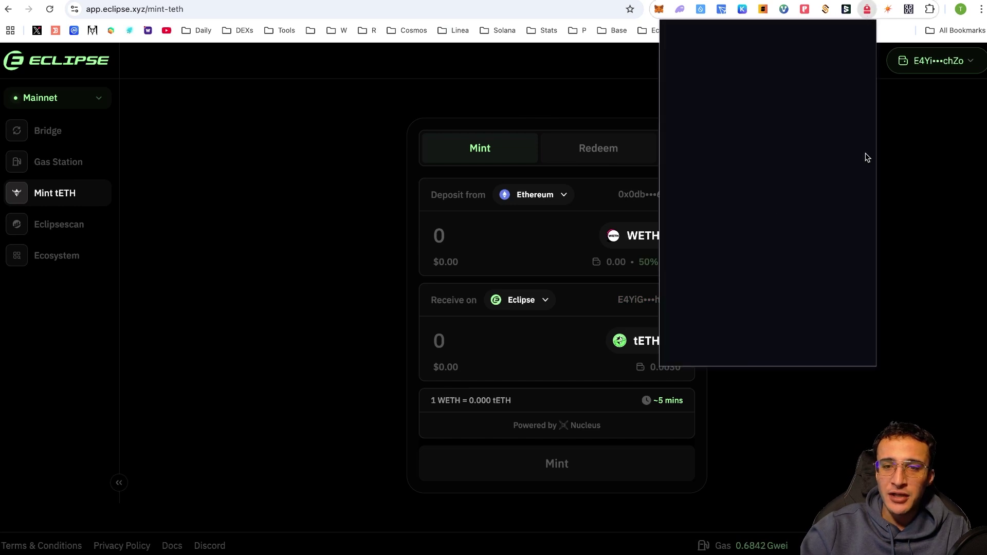
click(947, 270)
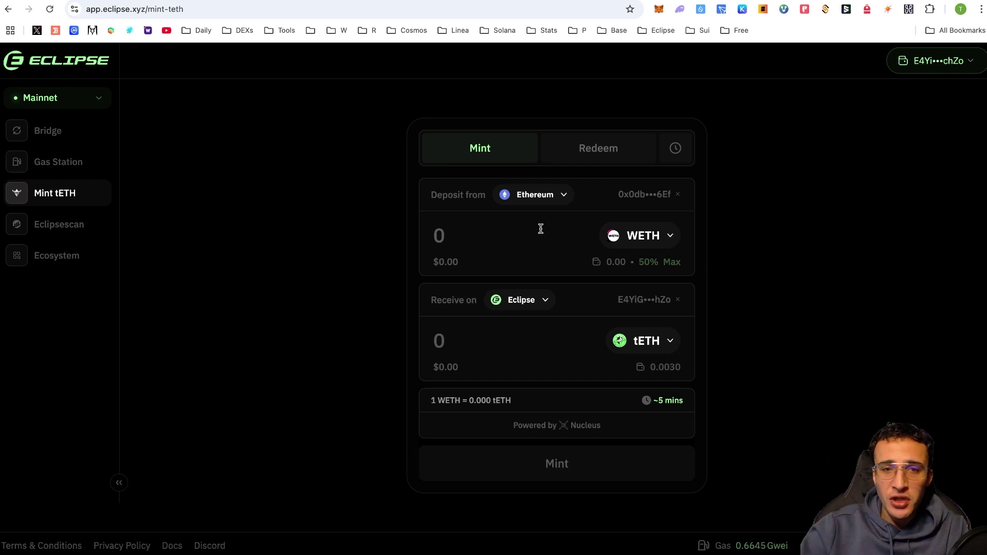
click(537, 195)
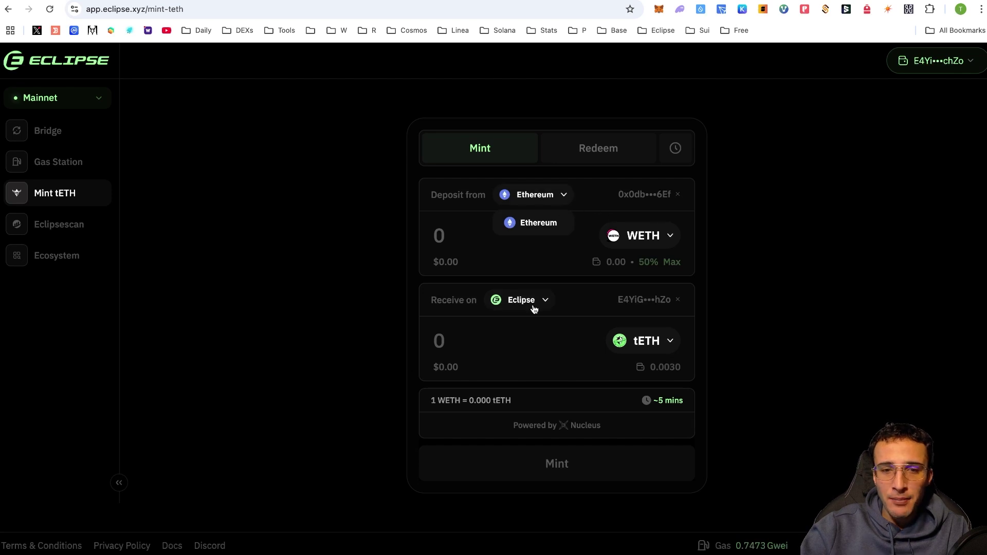
click(715, 306)
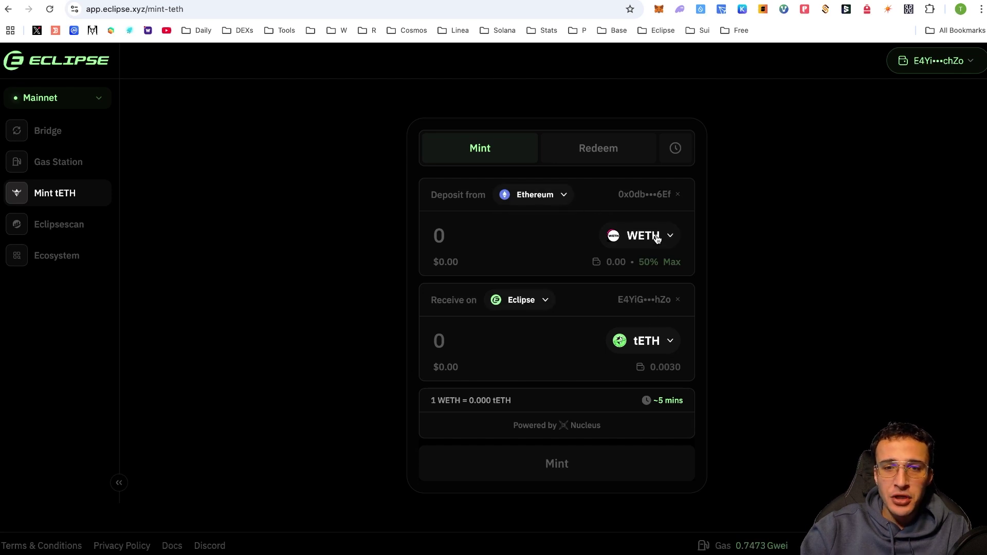
click(655, 239)
click(711, 272)
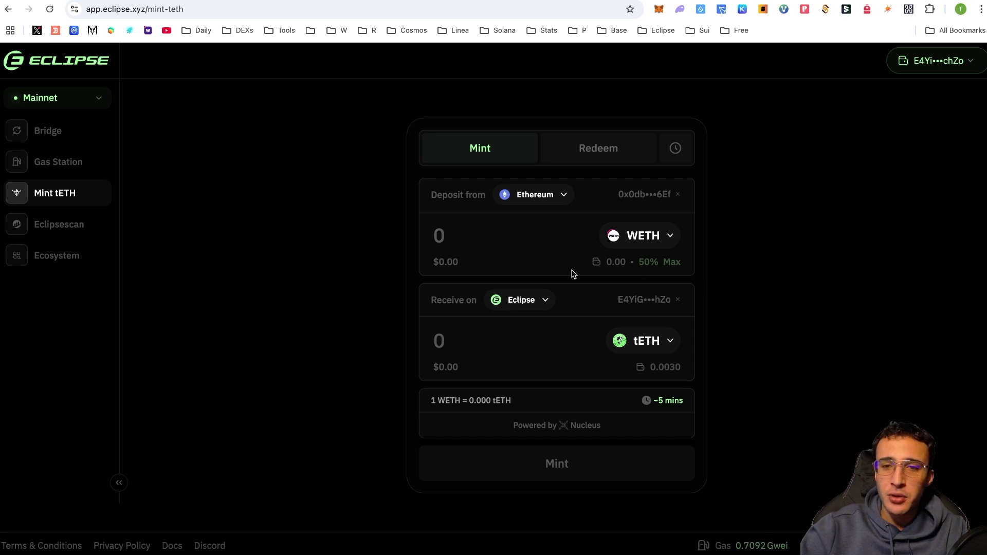
click(481, 238)
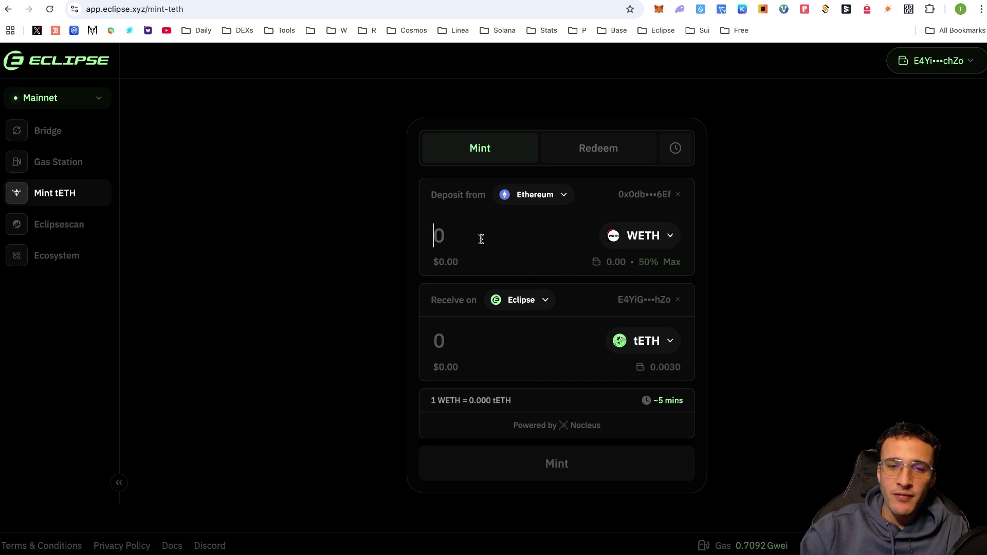
text(1)
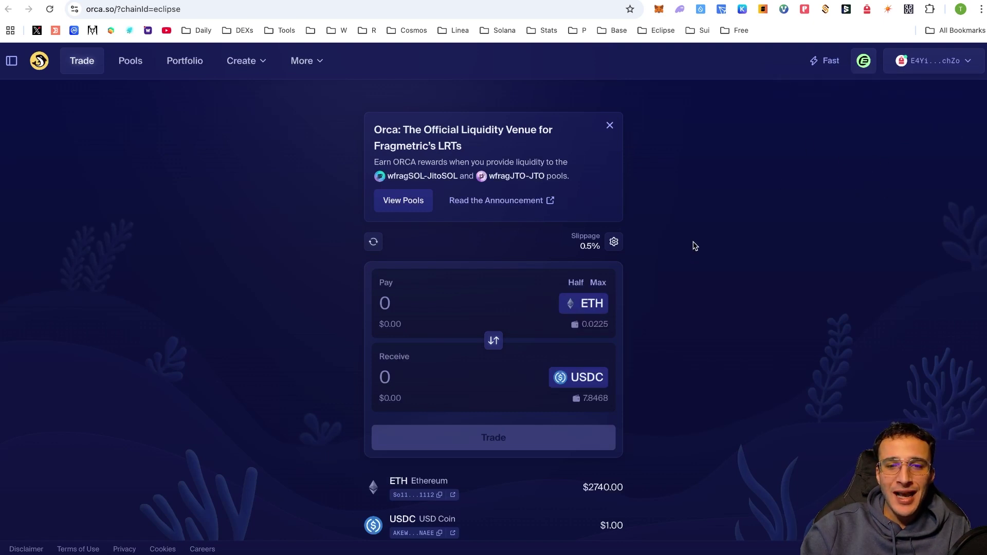
Step: Set up the Orca trade on Eclipse to pay with USDC and receive tETH
click(936, 62)
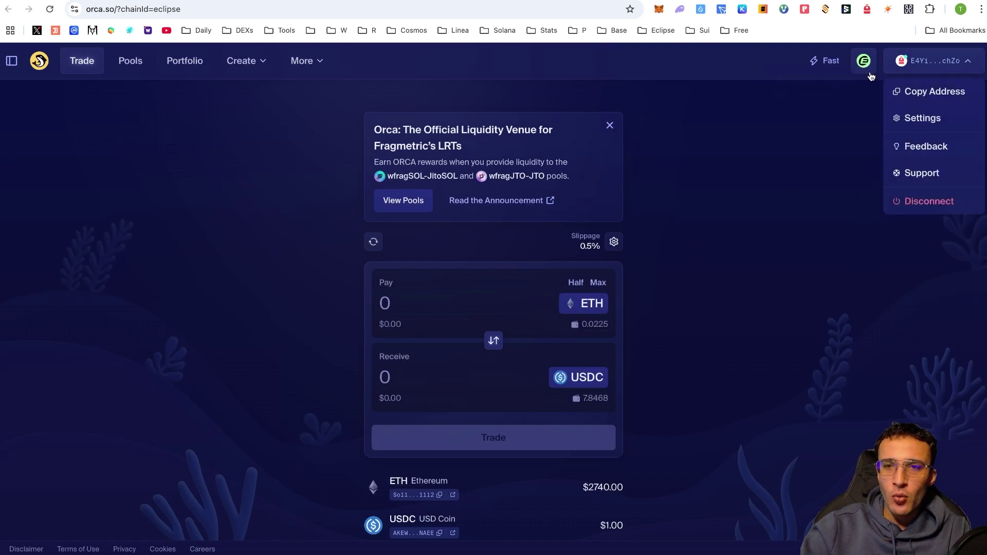
click(785, 175)
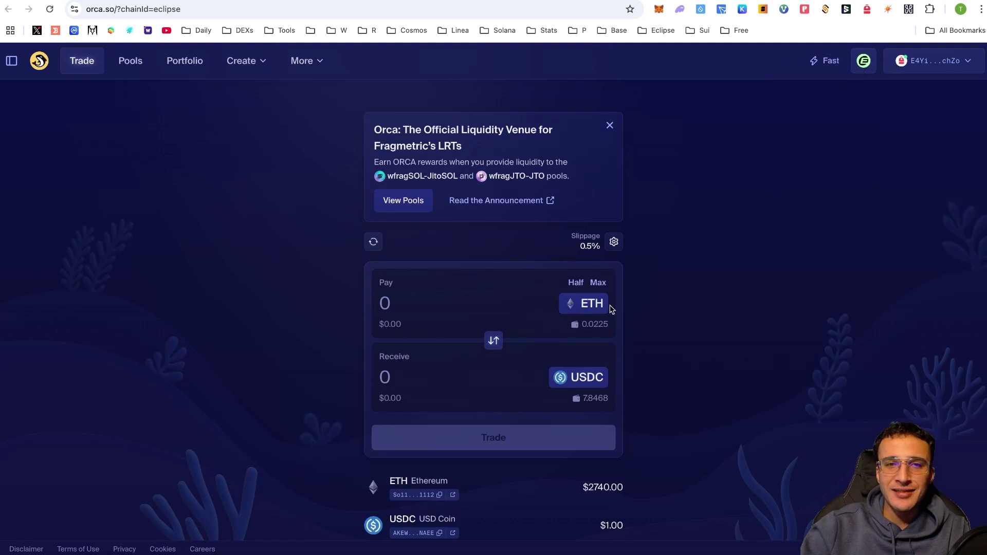
click(494, 341)
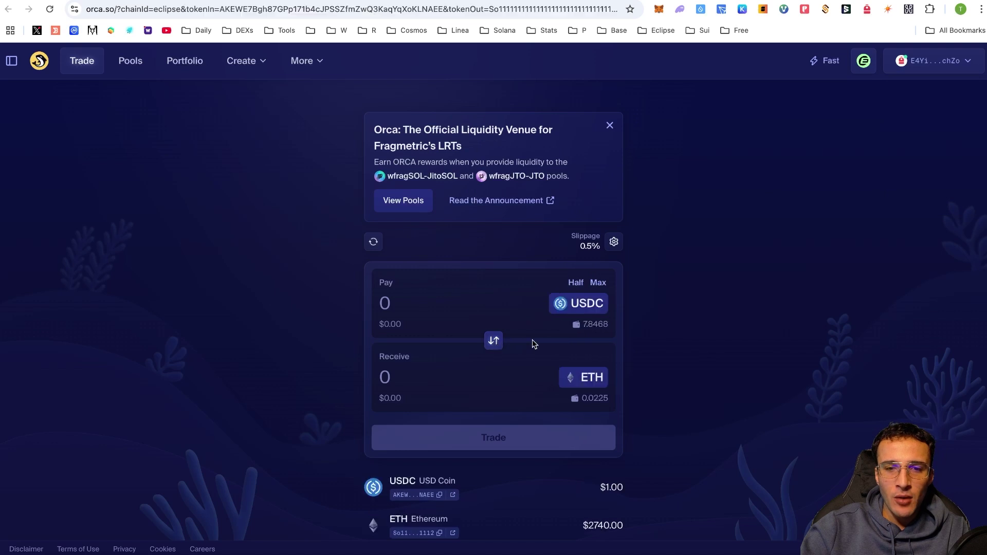
click(580, 304)
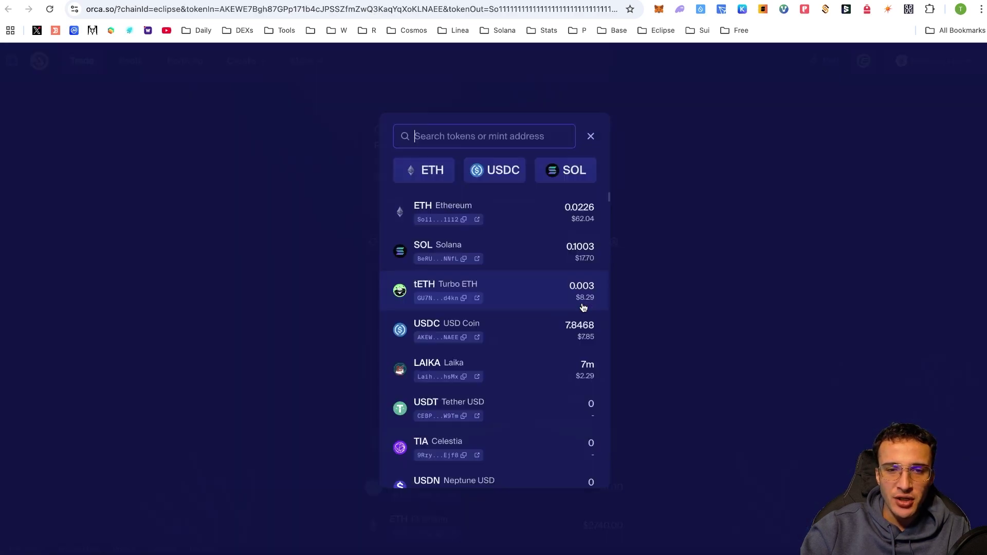
click(492, 177)
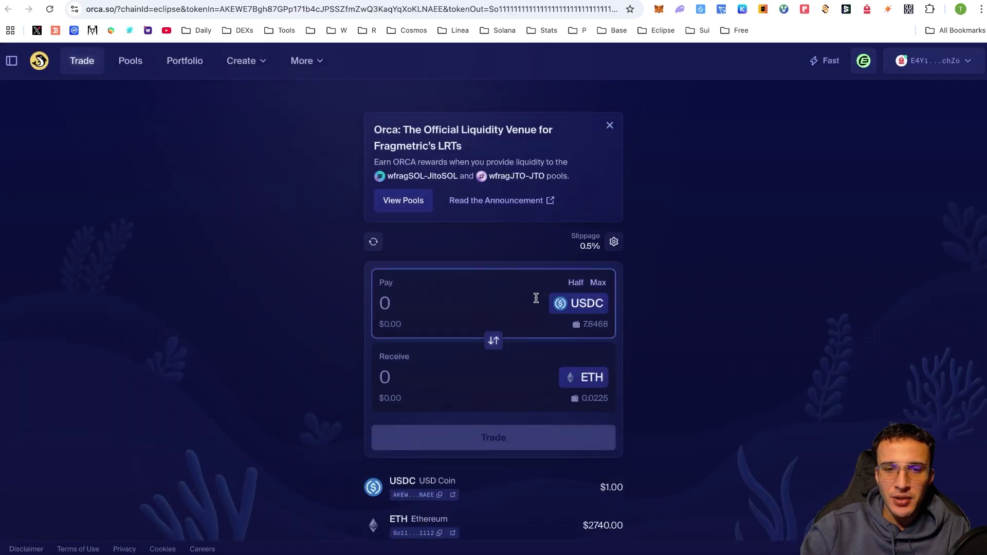
click(586, 379)
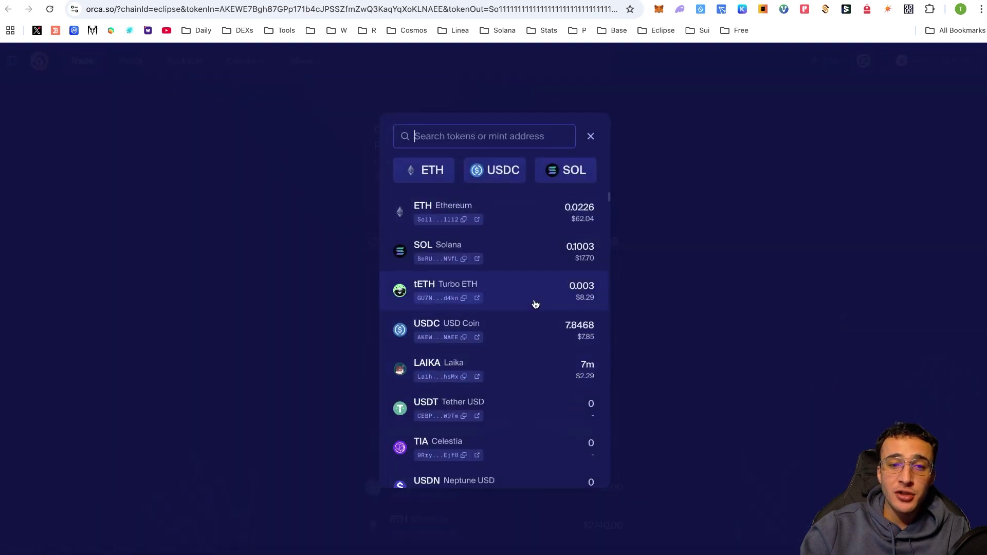
click(518, 295)
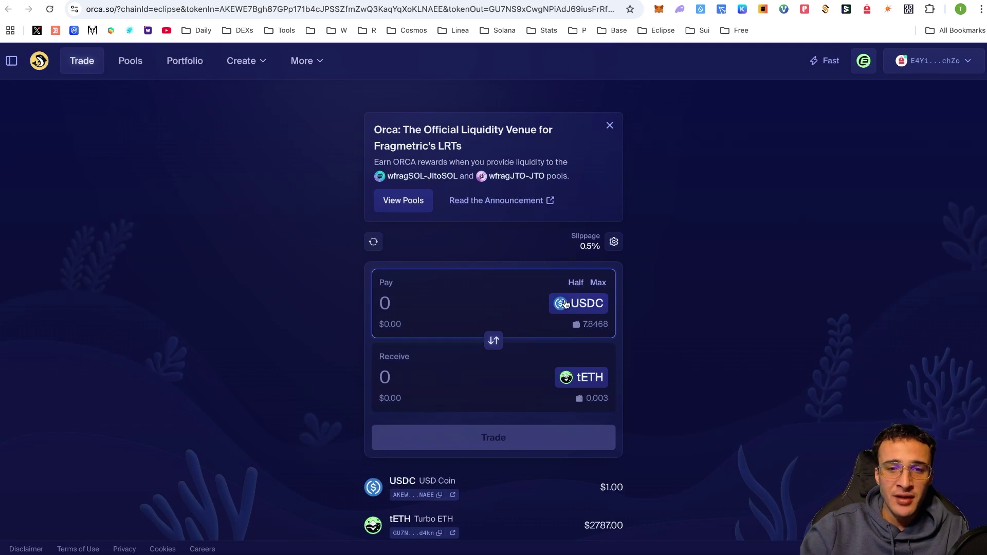
click(566, 305)
click(631, 291)
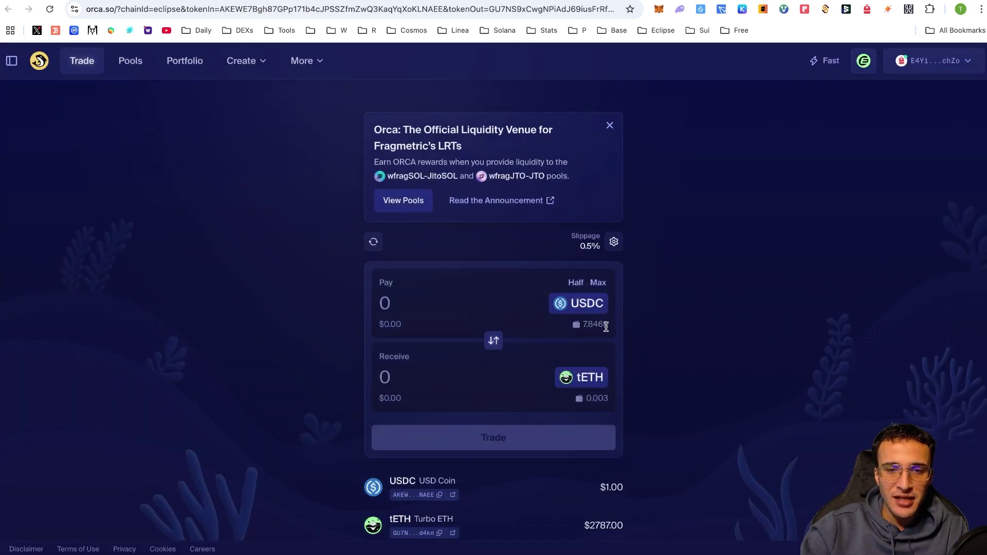
Step: Swap the maximum 7.846835 USDC for tETH, approve the transaction and check the wallet's token balances
click(598, 283)
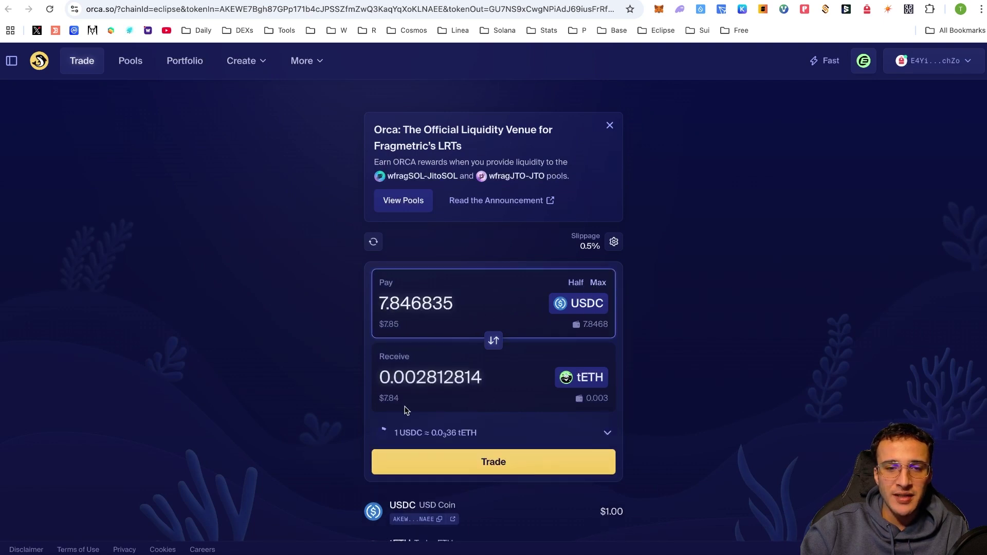
click(505, 464)
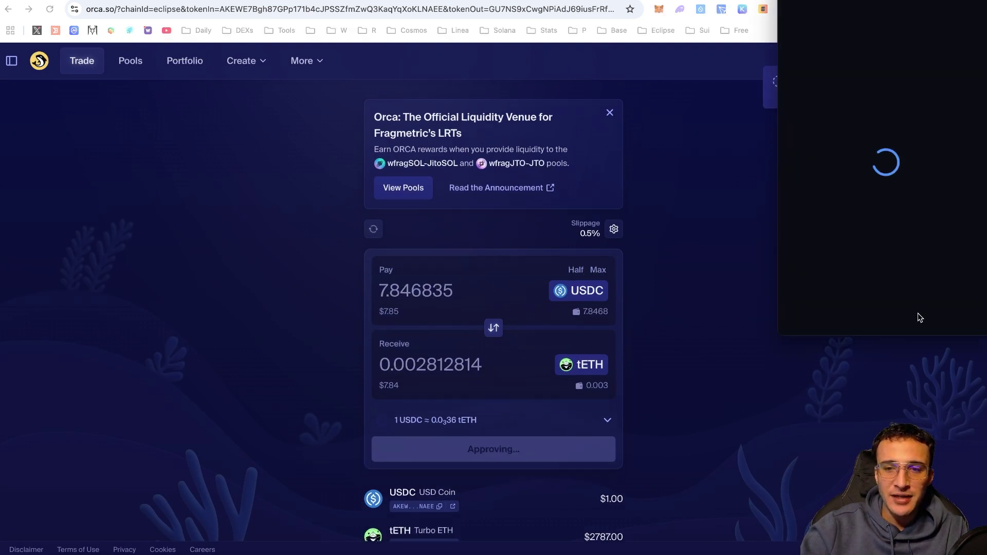
click(932, 317)
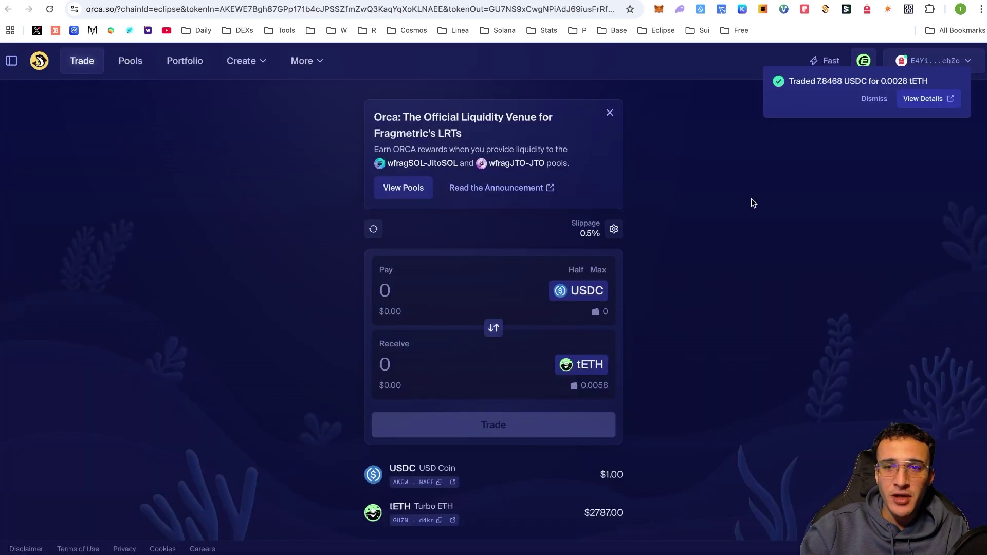
click(866, 8)
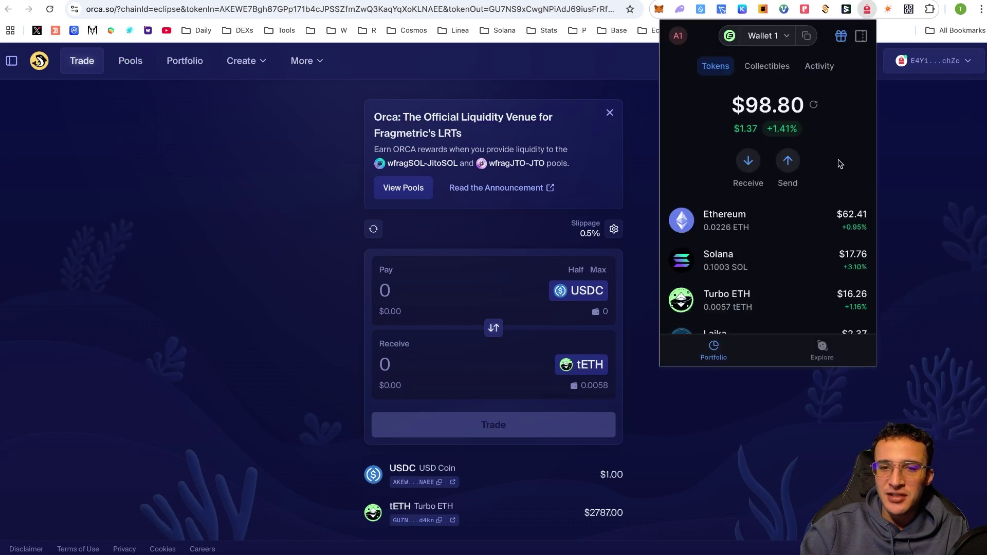
scroll(839, 164, down, 2)
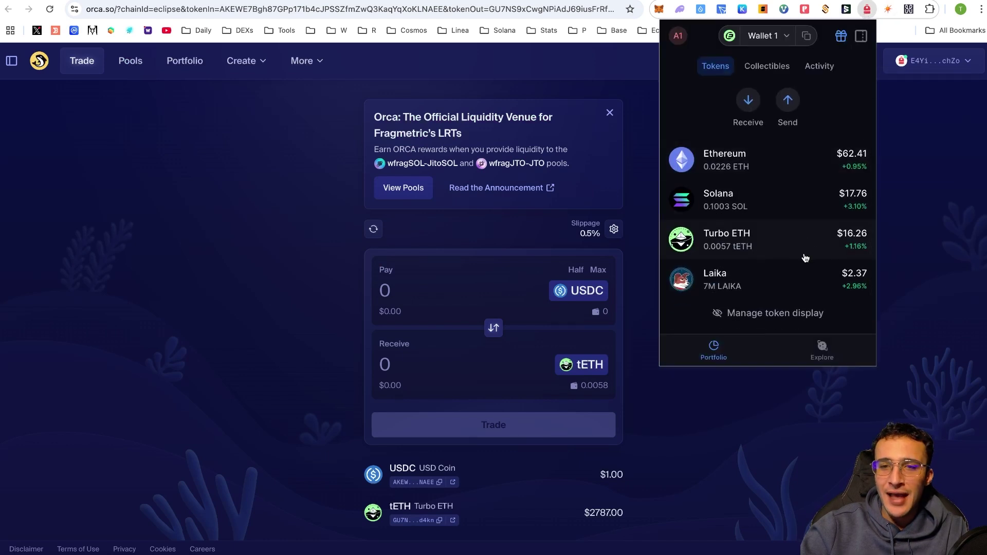
click(927, 244)
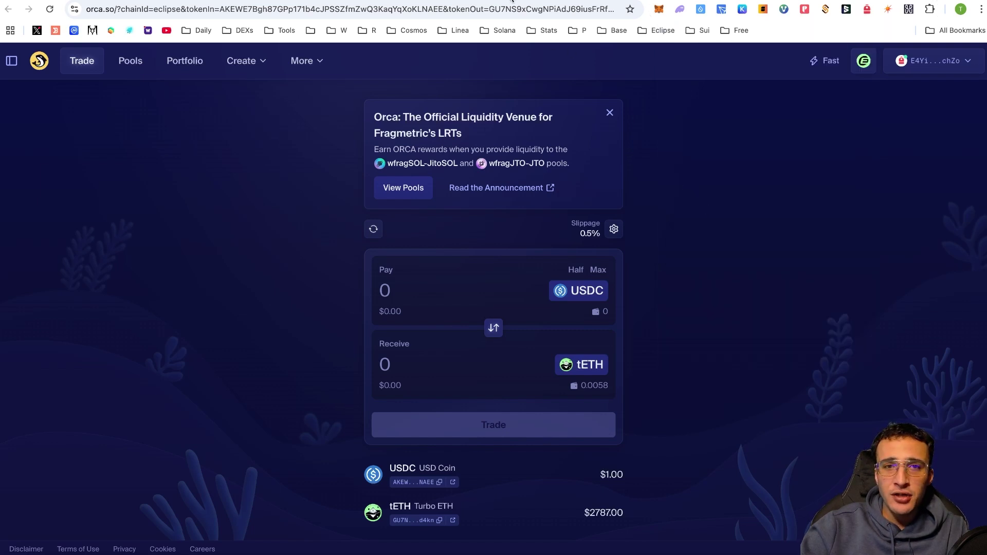
Step: Switch to Turbo Tap, connect the Backpack wallet and continue past the X account connection to enter the game
click(512, 1)
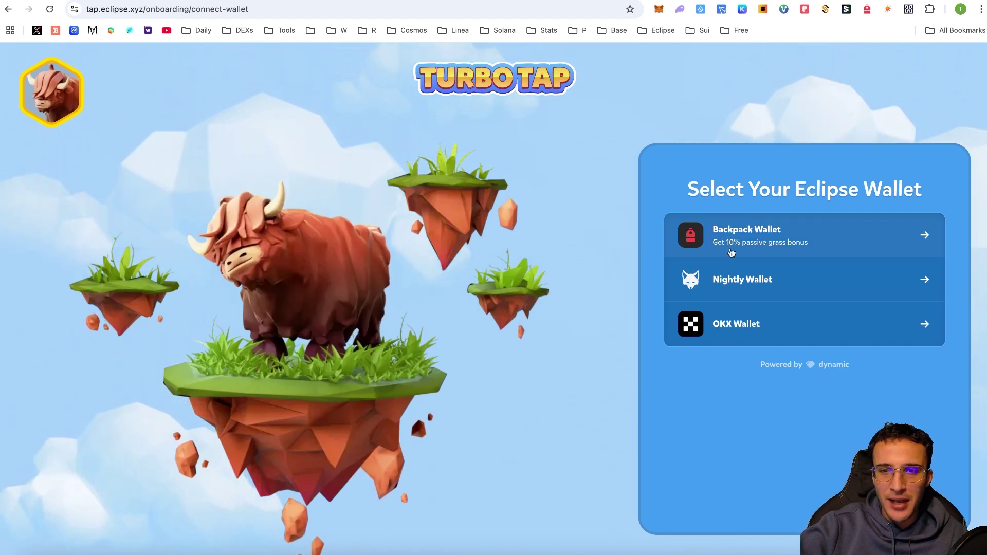
click(783, 252)
click(497, 379)
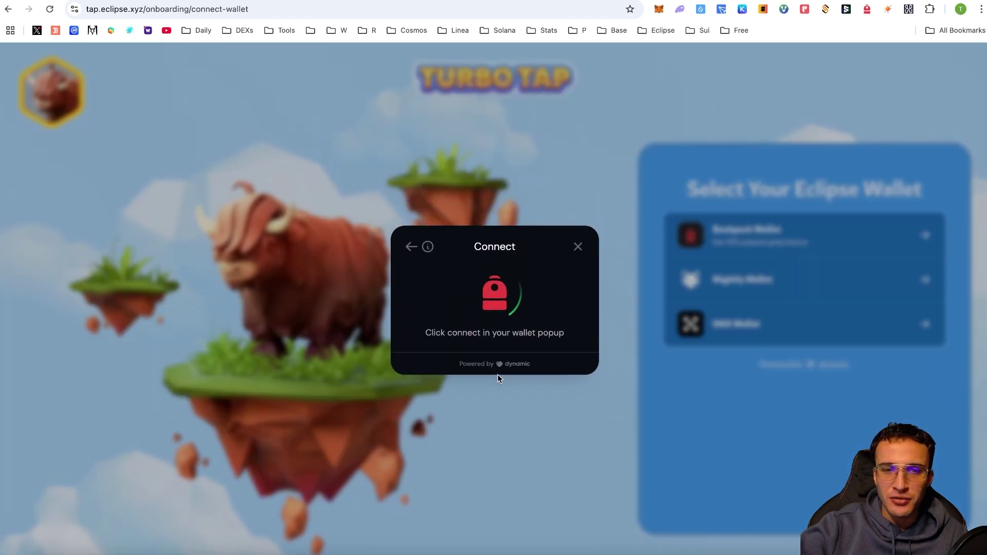
click(942, 315)
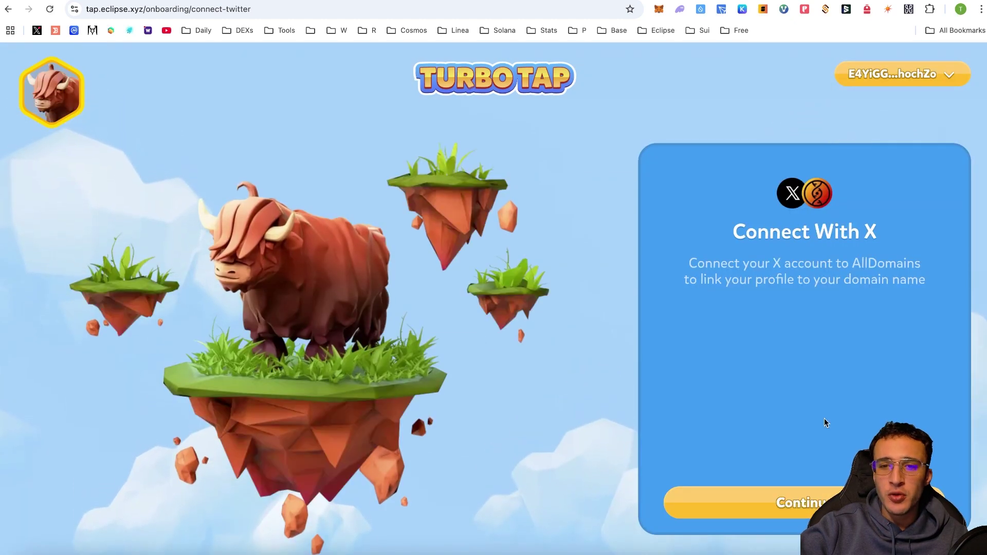
click(816, 500)
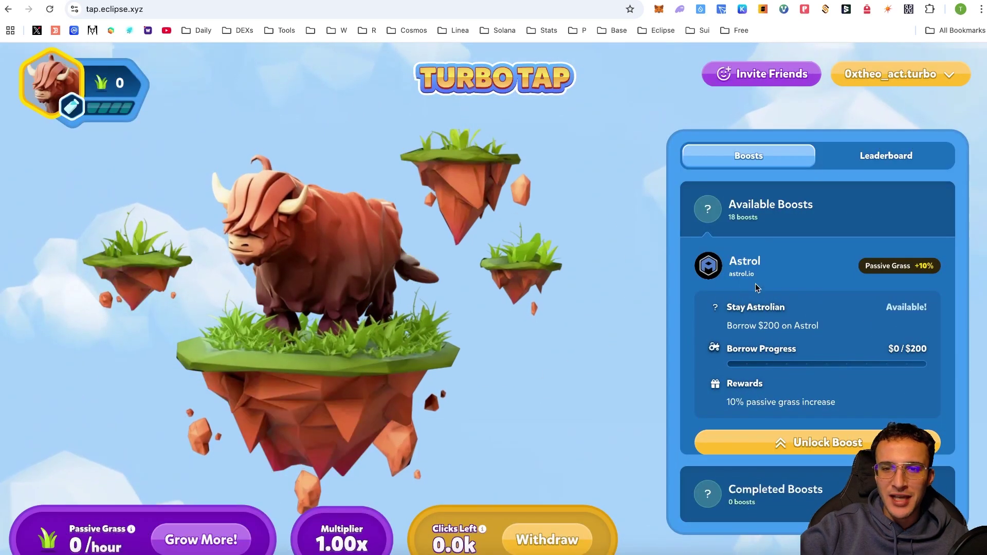
Step: Check the leaderboard rankings and read through the available boosts with their requirements and rewards
click(888, 157)
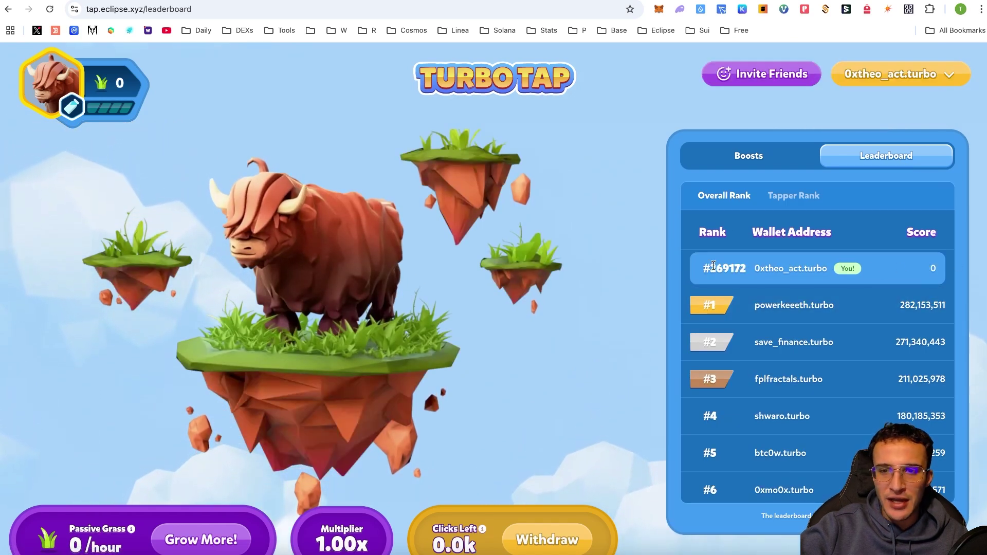
click(764, 161)
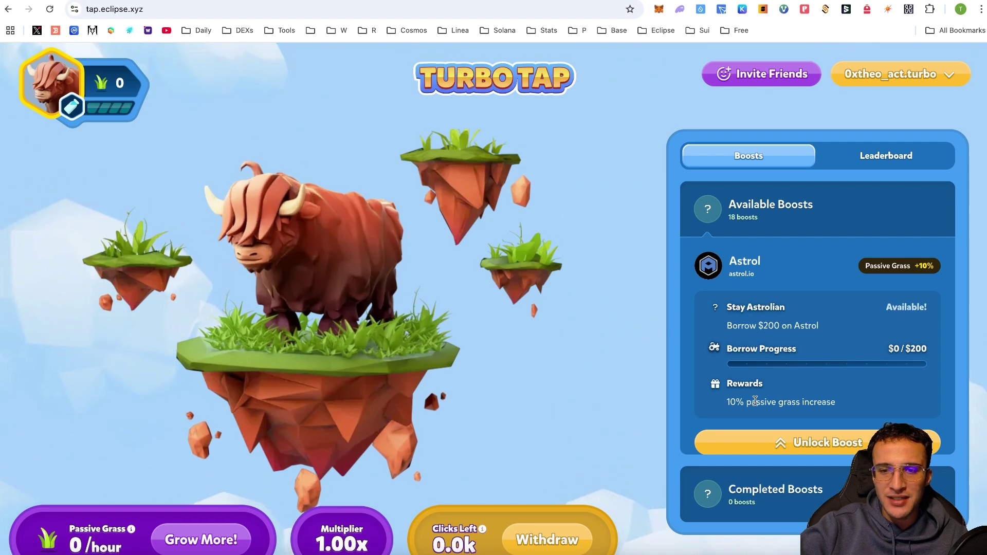
scroll(850, 333, down, 3)
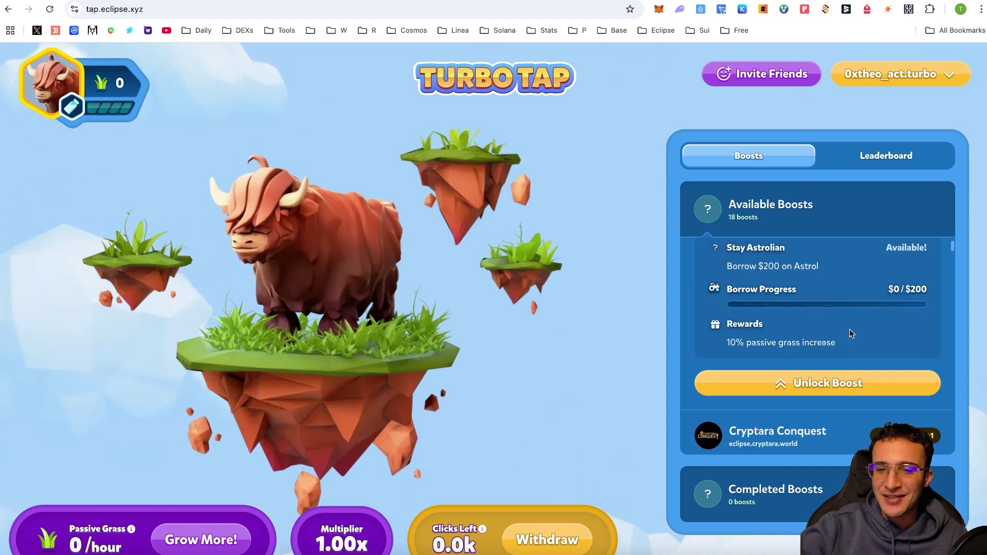
scroll(849, 331, down, 2)
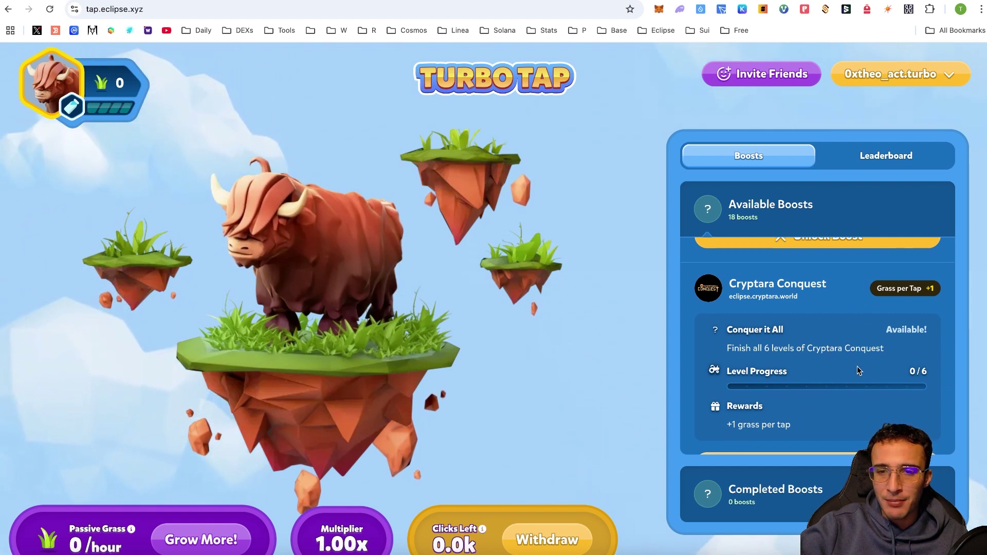
scroll(881, 360, down, 3)
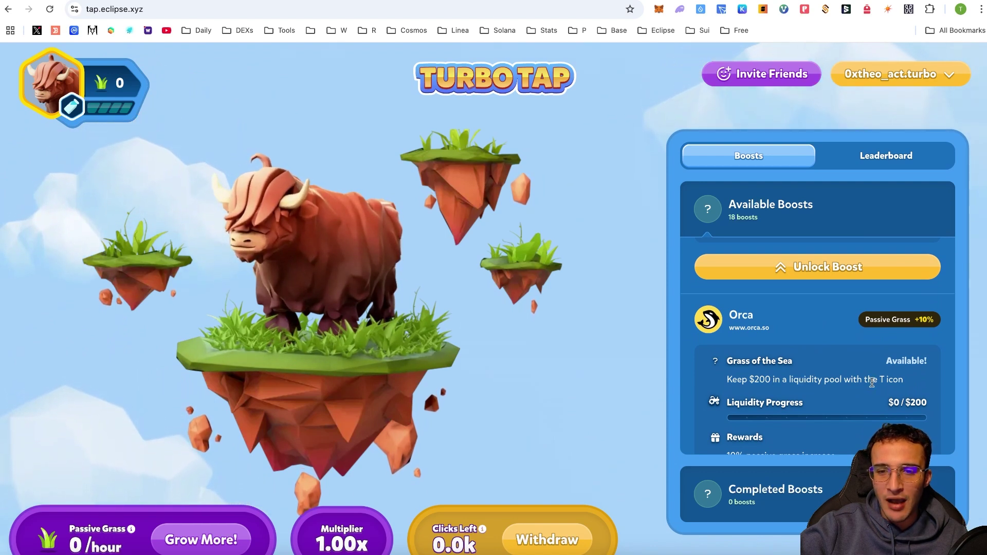
scroll(872, 383, down, 1)
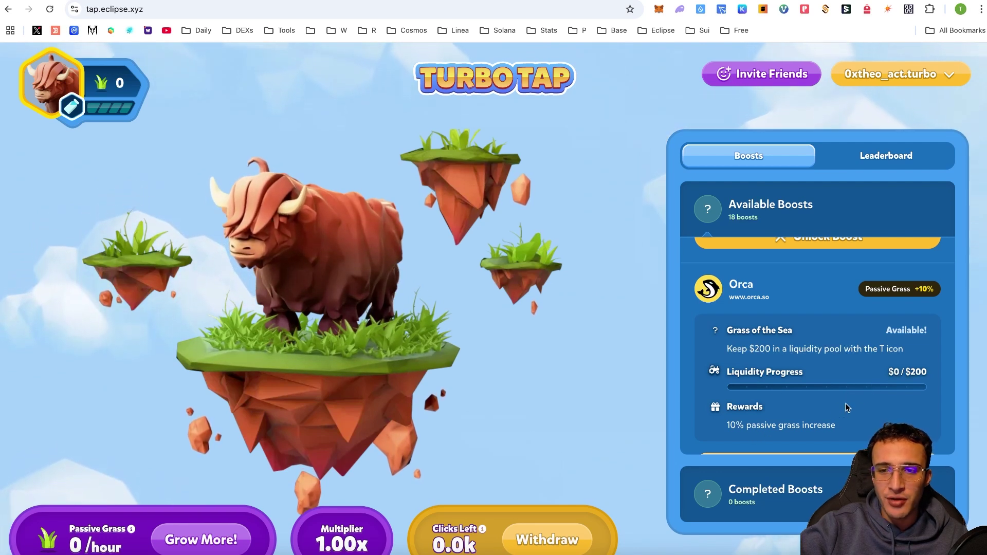
scroll(847, 408, down, 5)
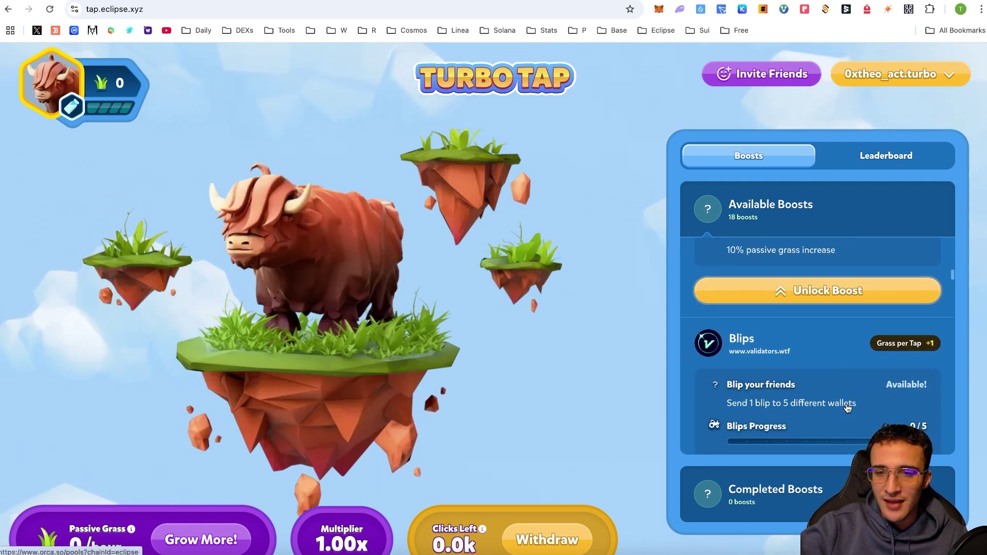
scroll(854, 402, down, 1)
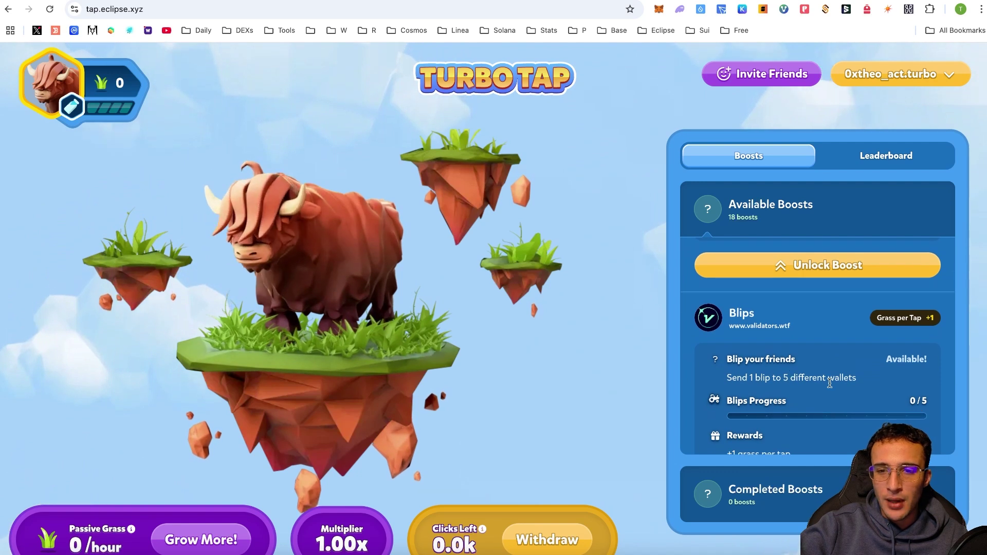
scroll(830, 383, down, 5)
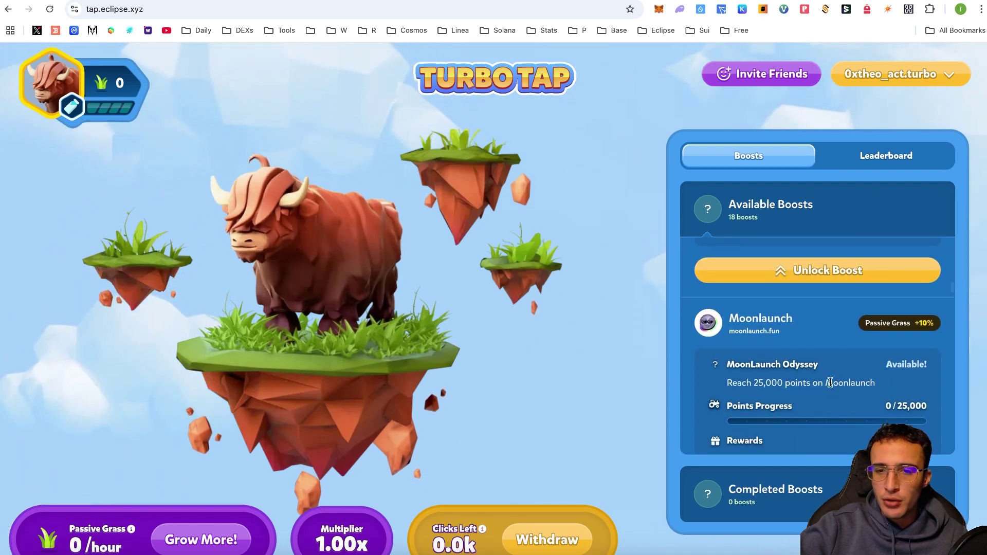
scroll(856, 392, down, 4)
scroll(856, 391, down, 5)
scroll(857, 392, down, 10)
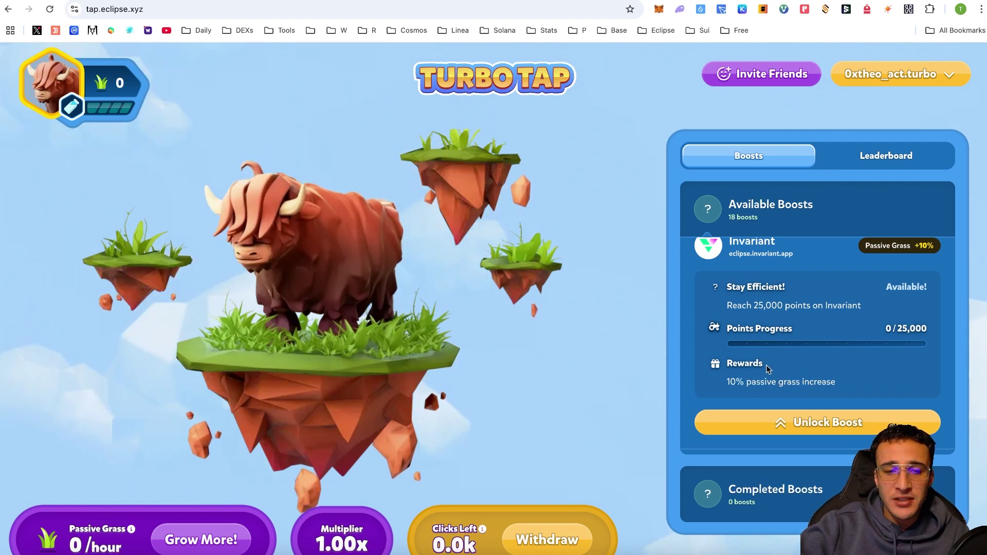
Step: Preload 0.0005 ETH of gas for 10,000 clicks and approve the transaction in the wallet
click(337, 269)
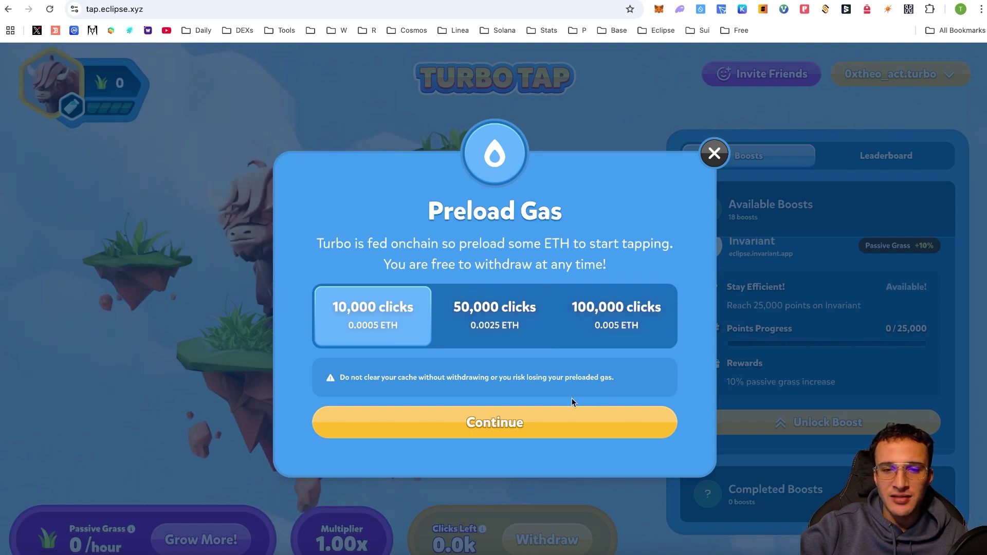
click(561, 419)
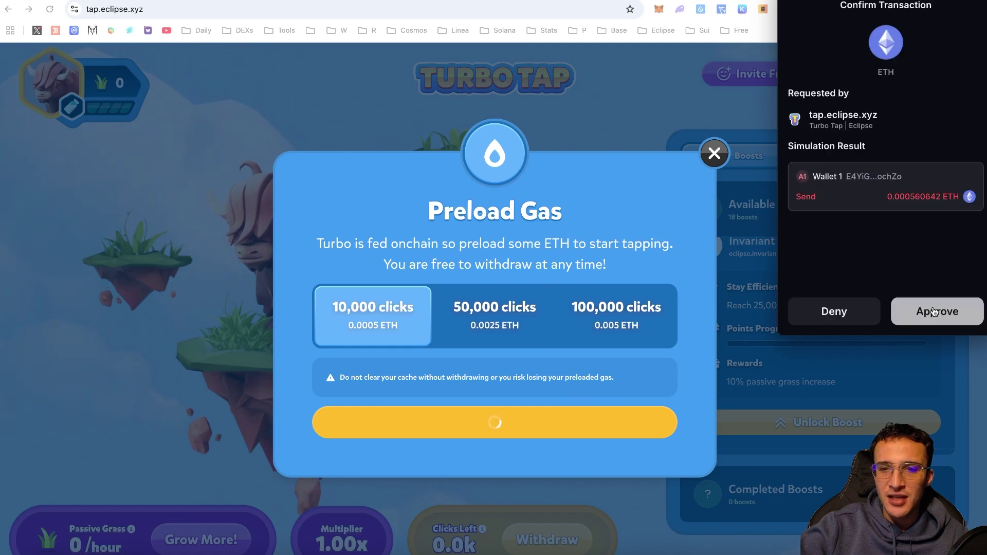
click(935, 311)
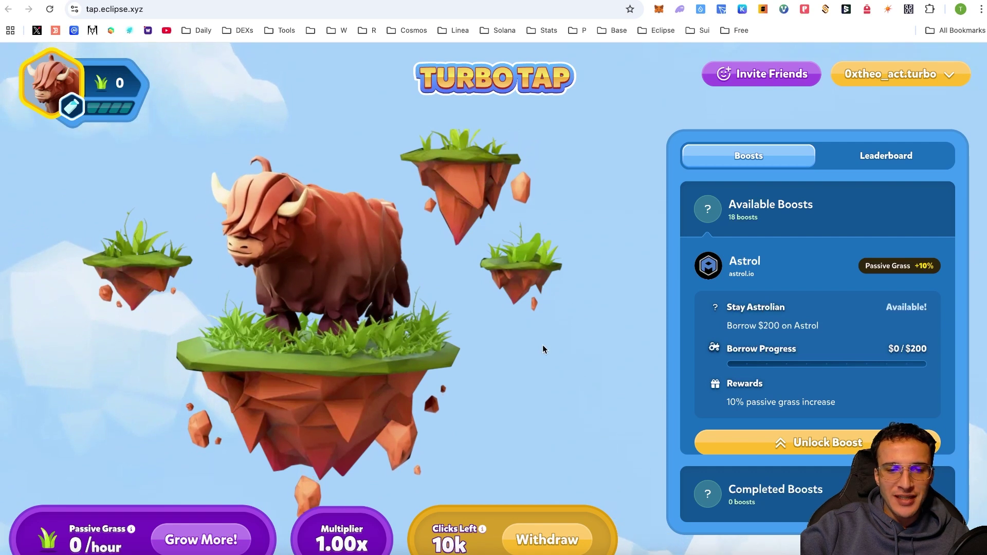
Step: Tap repeatedly in the game scene to feed Turbo and earn grass points
click(475, 185)
click(476, 185)
click(476, 185)
click(476, 185)
click(475, 185)
click(475, 185)
click(475, 185)
click(475, 185)
click(476, 185)
click(475, 185)
click(476, 185)
click(475, 185)
click(476, 185)
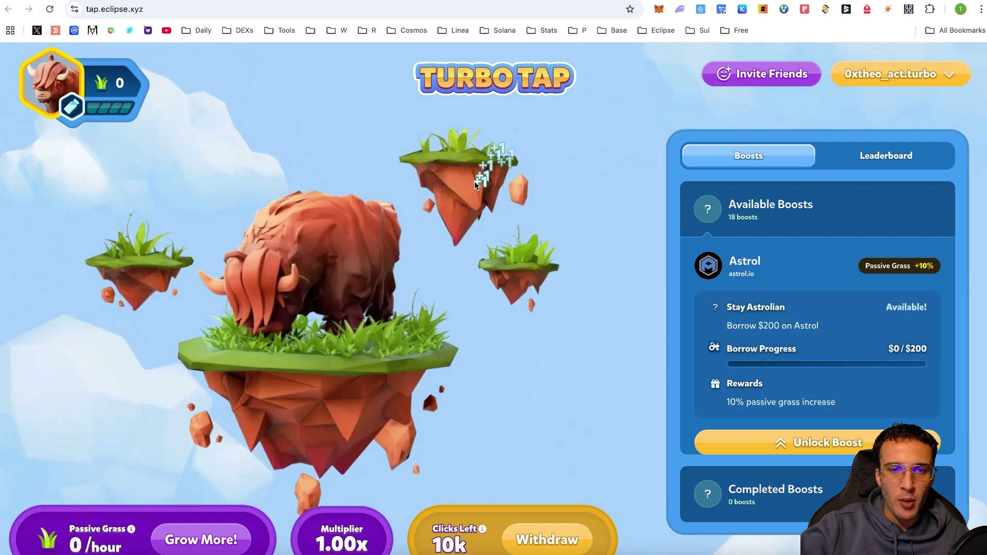
click(476, 185)
click(475, 185)
click(475, 186)
click(476, 186)
click(475, 185)
click(475, 185)
click(476, 185)
click(475, 185)
click(476, 185)
click(476, 185)
click(475, 185)
click(475, 185)
click(475, 185)
click(475, 185)
click(476, 185)
click(476, 186)
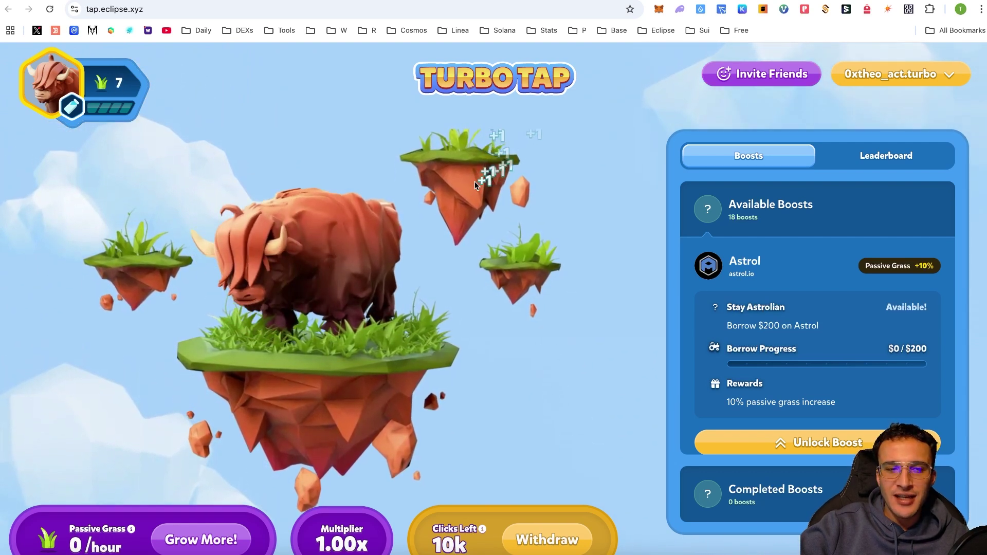
click(475, 185)
click(476, 185)
click(475, 185)
click(475, 185)
click(476, 185)
click(475, 185)
click(475, 185)
click(476, 185)
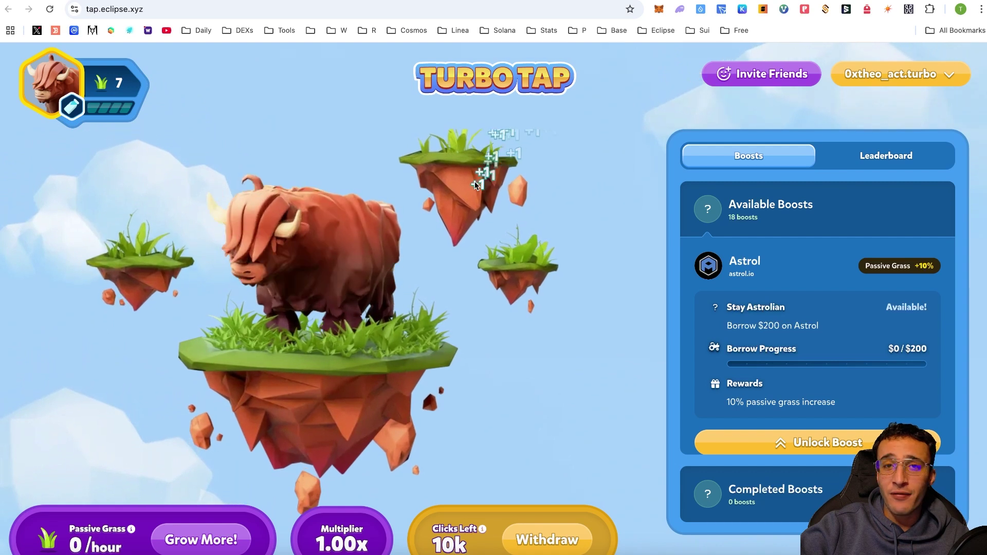
click(475, 185)
click(475, 185)
click(475, 185)
click(476, 185)
click(475, 185)
click(476, 185)
click(475, 185)
click(475, 185)
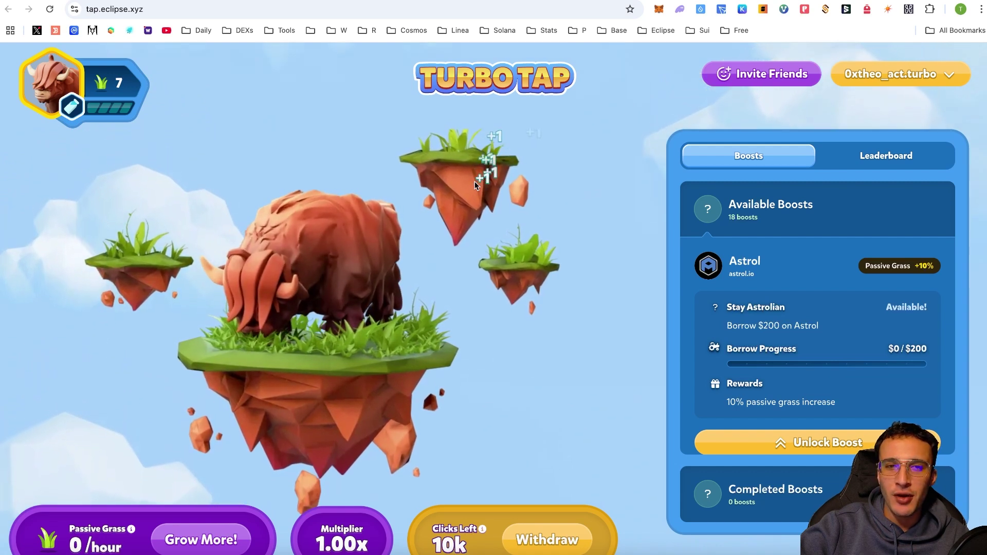
Step: Continue tapping beside the upper floating island to collect more grass points for Turbo
click(476, 185)
click(475, 185)
click(475, 185)
click(476, 185)
click(475, 185)
click(476, 185)
click(475, 185)
click(475, 185)
click(475, 182)
click(475, 183)
click(475, 182)
click(475, 182)
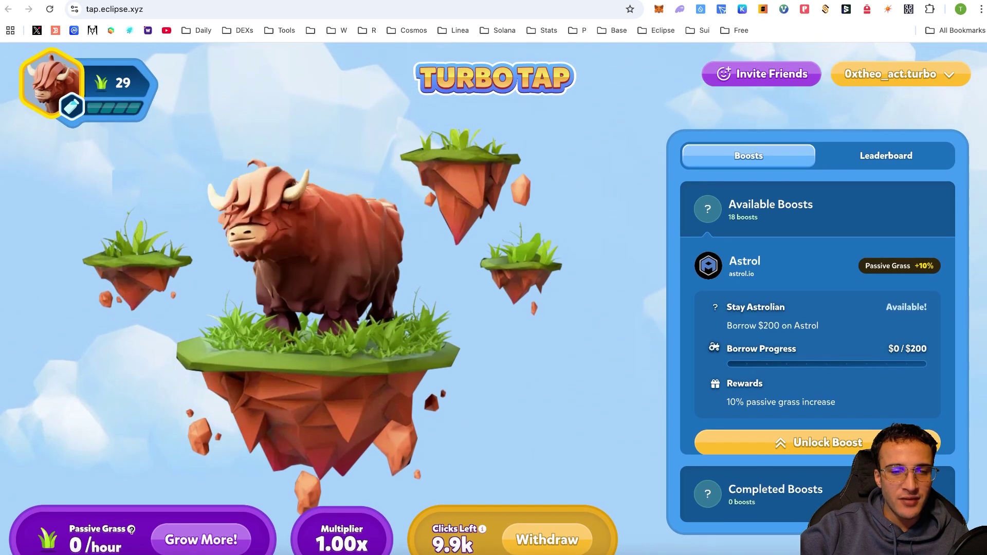
Step: Check the passive grass information and available boosts, and view the codes for inviting friends
mouse_move(131, 530)
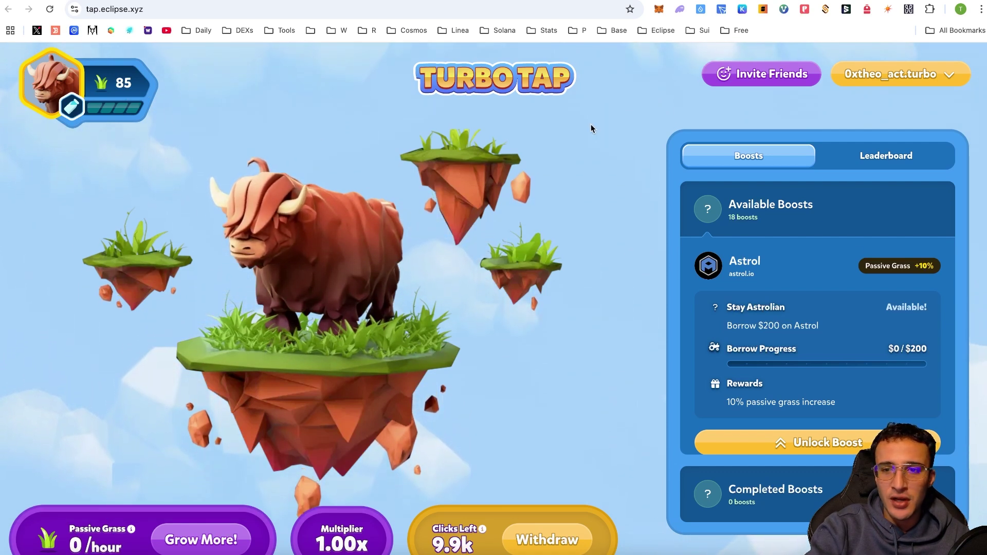
scroll(844, 257, down, 3)
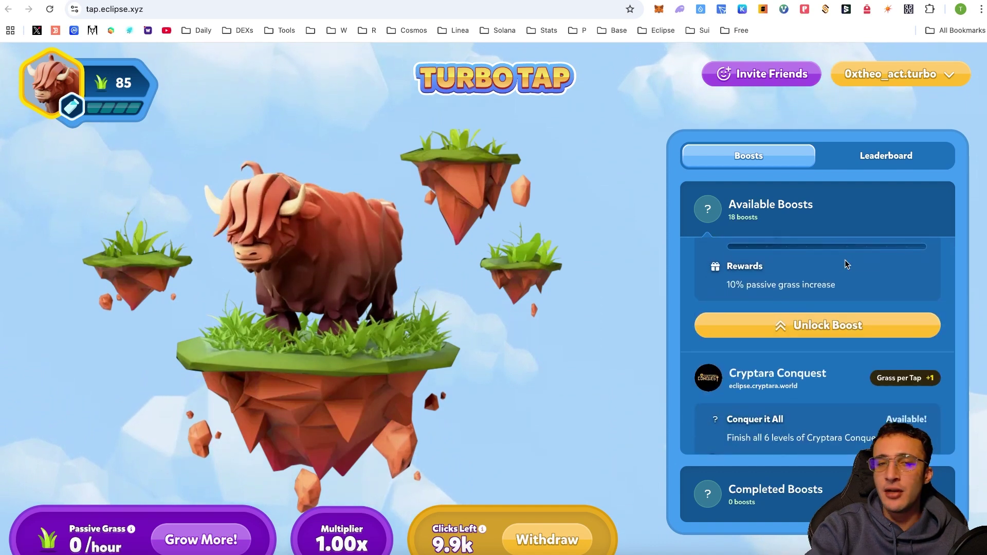
scroll(847, 264, up, 3)
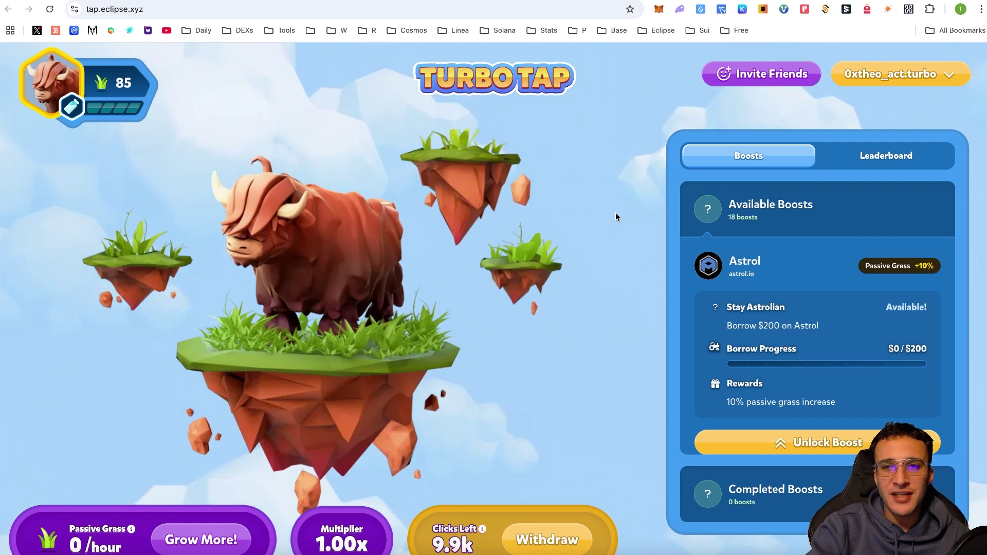
click(755, 84)
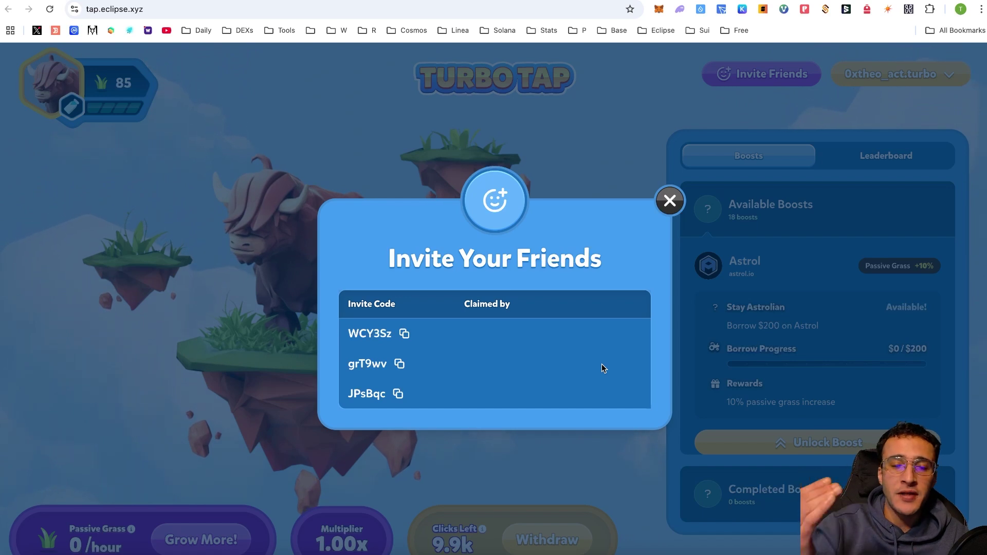
click(671, 200)
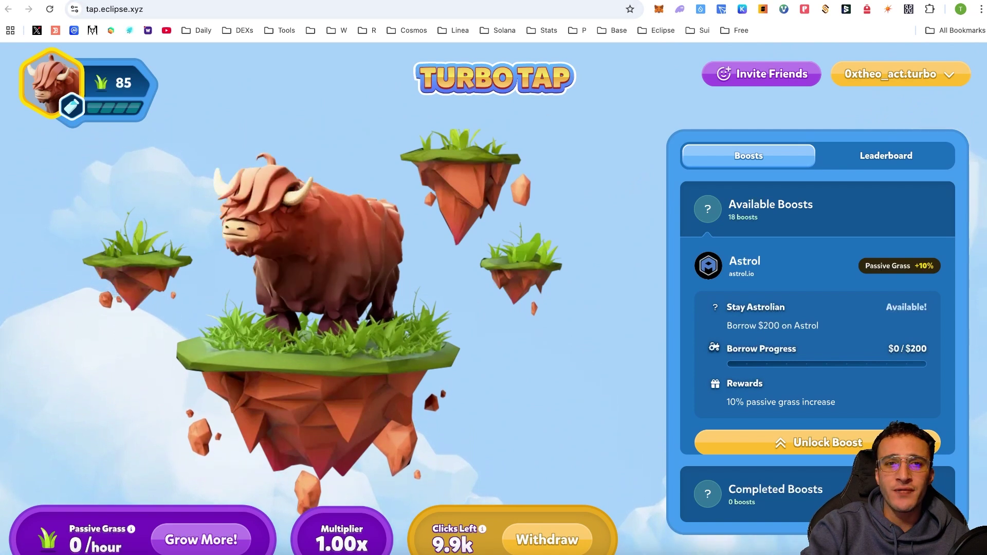
Step: Switch to the Eclipse ecosystem page, browse the listed projects and open the Relay bridge
key(ctrl+Tab)
scroll(727, 230, up, 10)
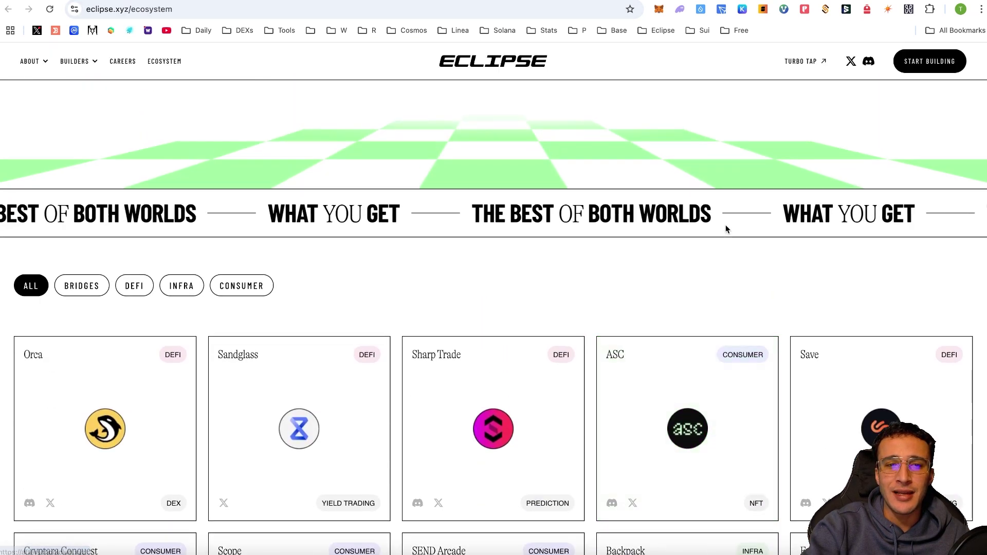
scroll(725, 229, down, 1)
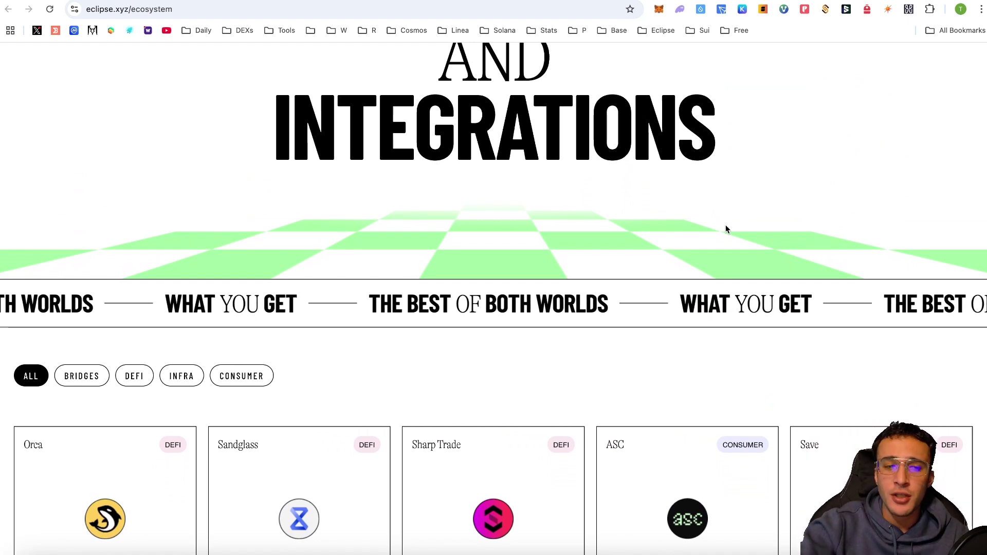
scroll(726, 228, down, 1)
scroll(727, 229, down, 2)
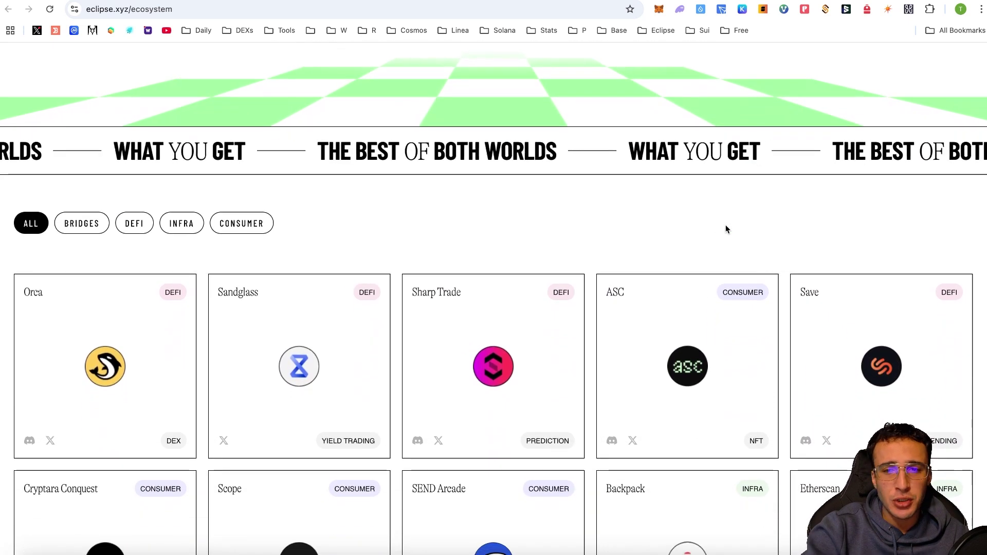
scroll(726, 230, down, 1)
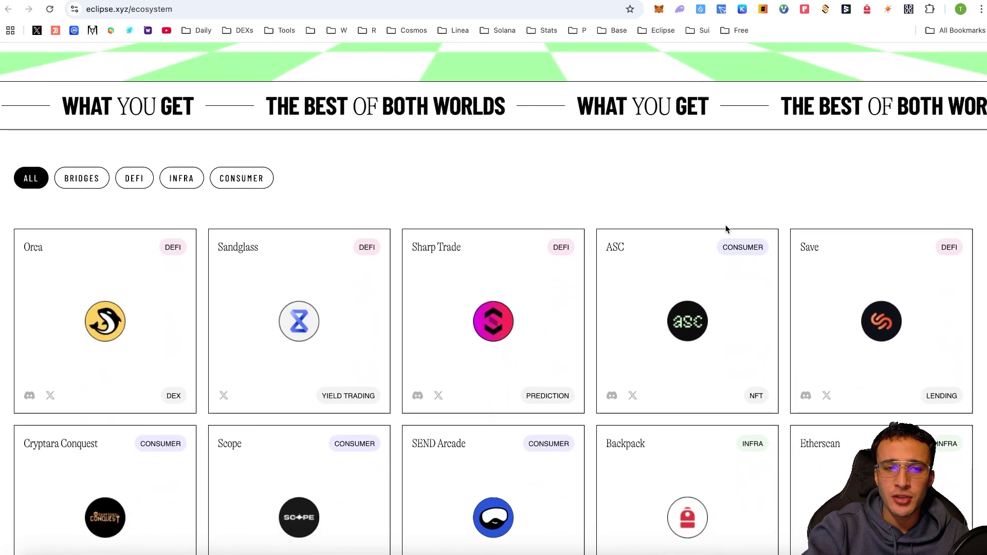
scroll(726, 228, down, 4)
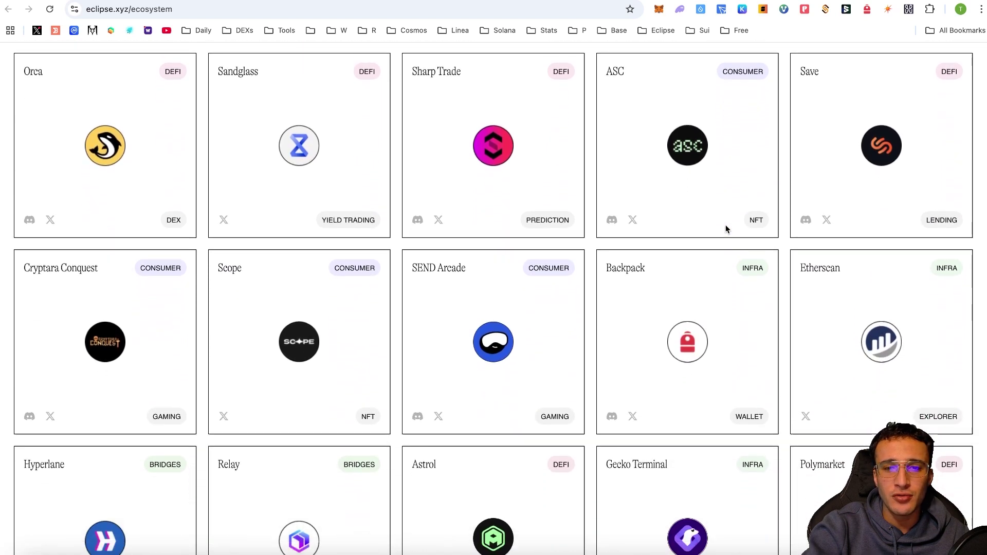
scroll(726, 229, down, 1)
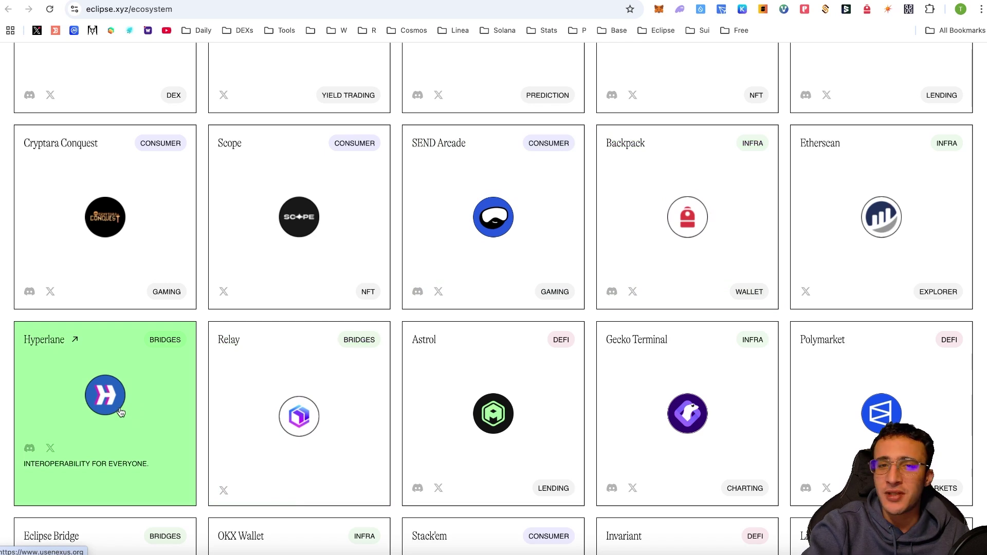
click(300, 417)
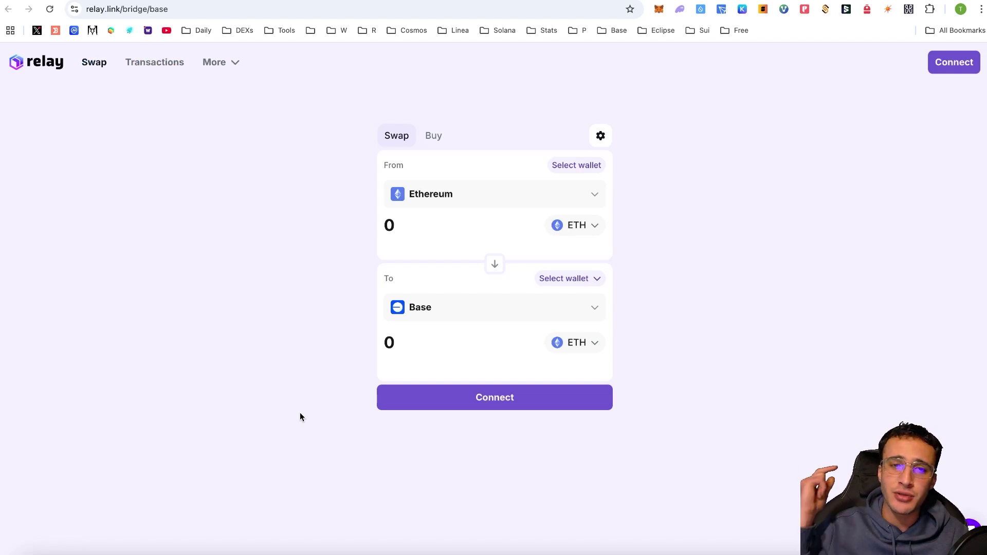
Step: Set Eclipse as the source chain in Relay, connect MetaMask and add Backpack as the sending wallet without Ledger
click(447, 204)
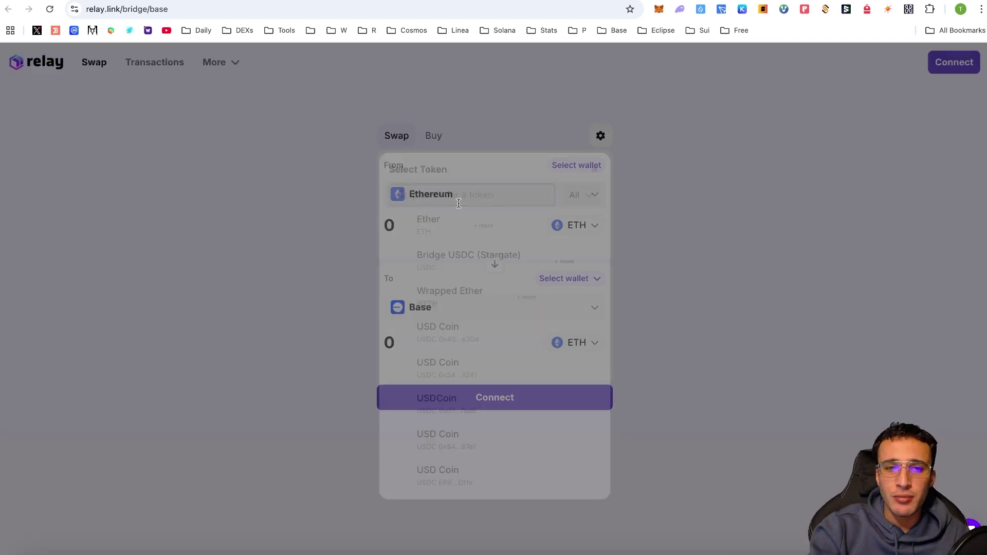
scroll(561, 320, down, 7)
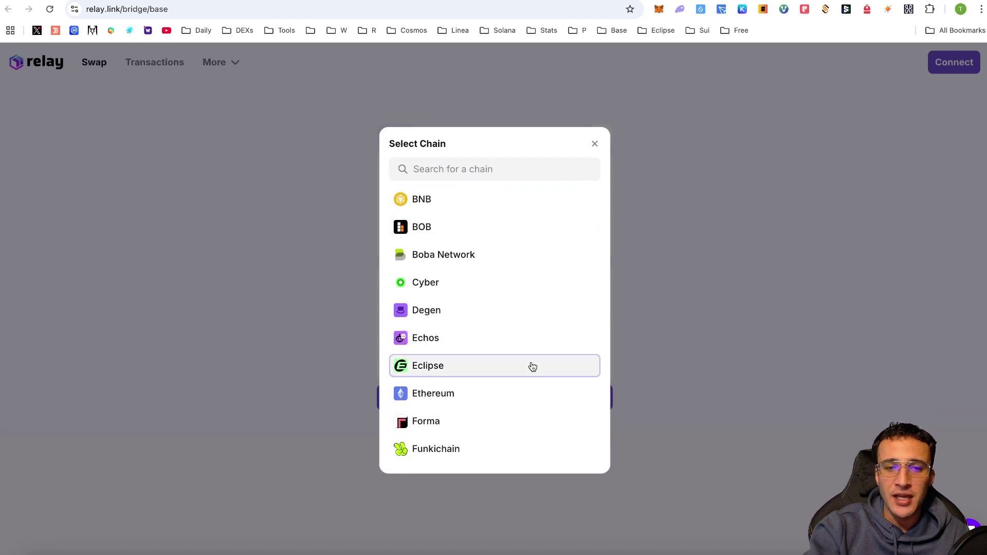
click(531, 365)
click(518, 397)
click(508, 270)
click(931, 319)
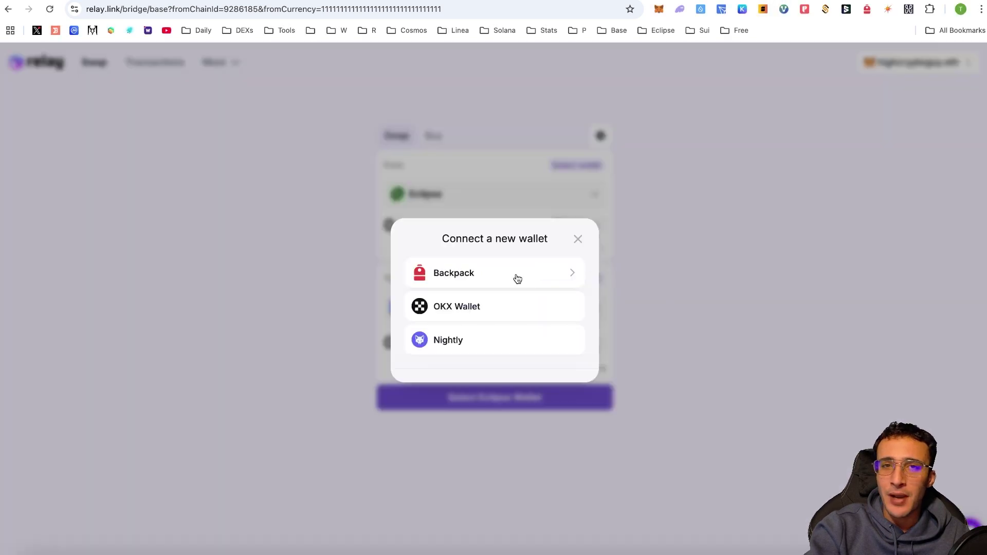
click(517, 278)
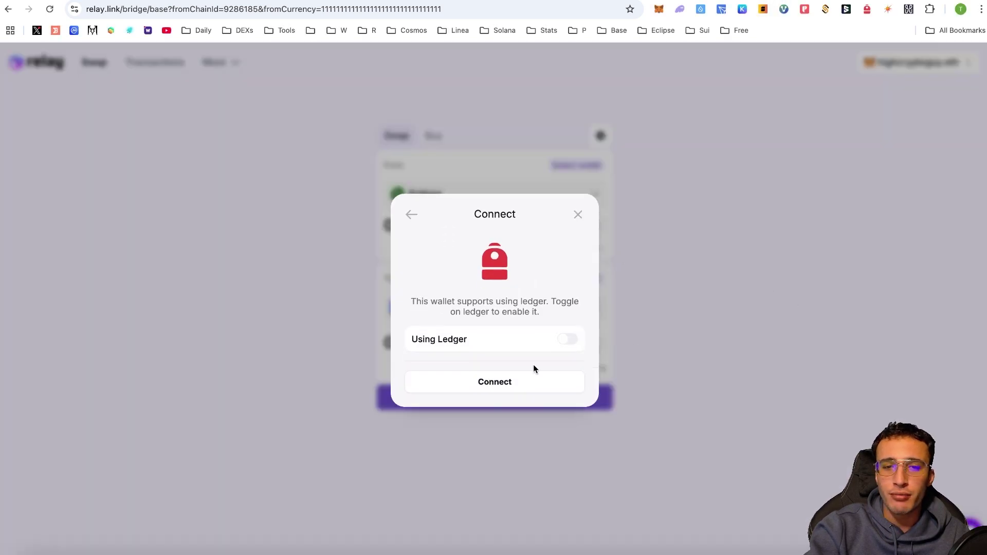
click(528, 382)
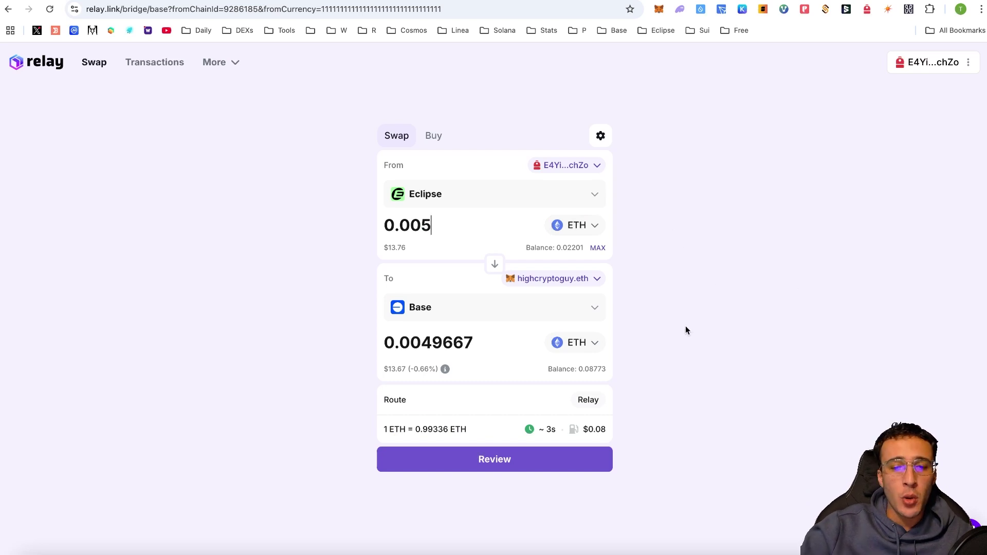
Step: Bridge 0.005 ETH from Eclipse to Base, reviewing the quote and approving the transaction in the wallet
click(556, 463)
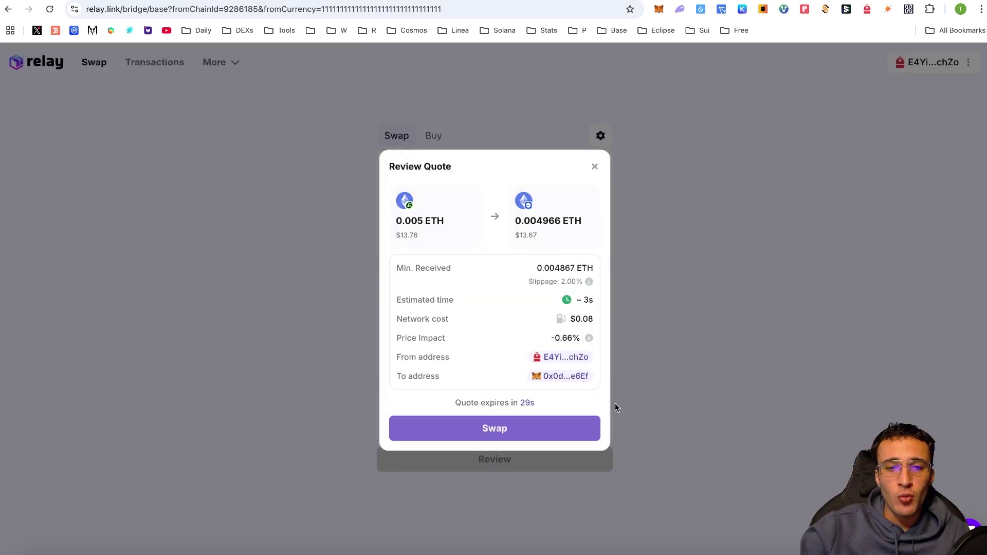
click(535, 431)
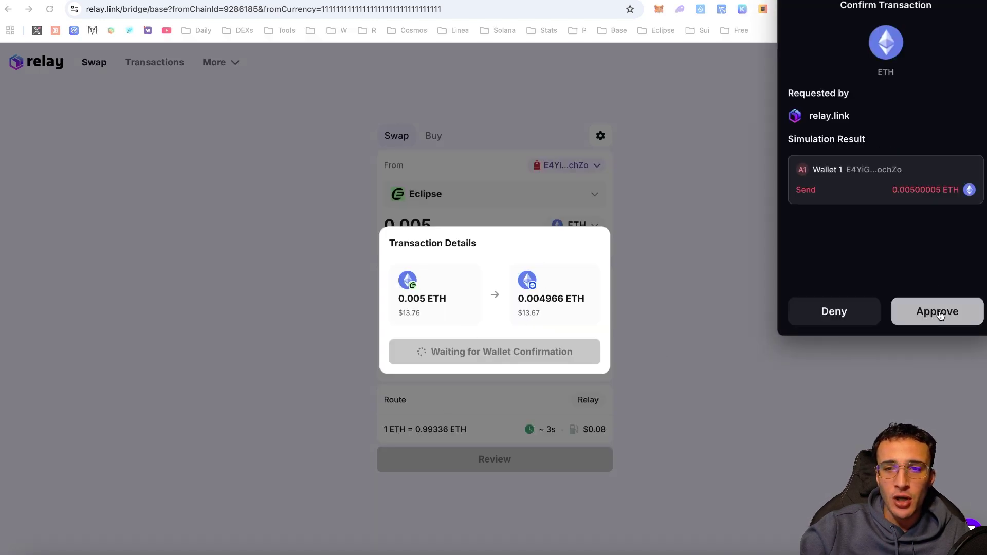
click(940, 316)
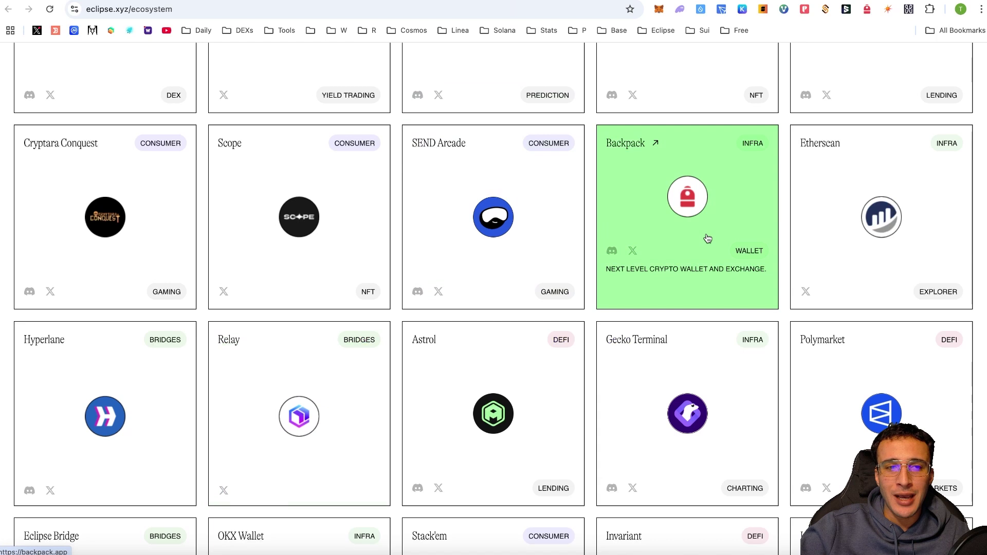
Step: Open Invariant from the ecosystem page and check its boost requirement and the passive grass information in Turbo Tap
scroll(707, 238, down, 5)
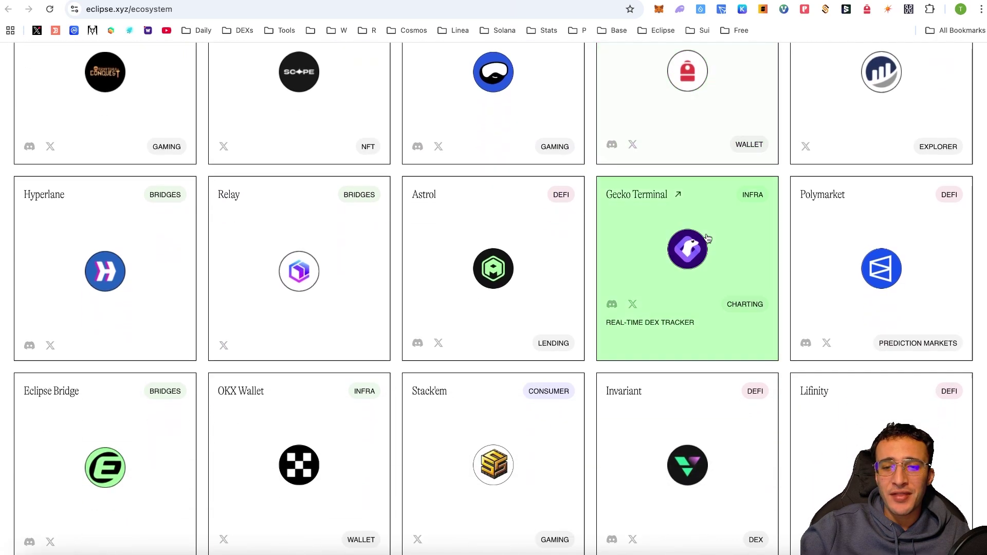
click(692, 394)
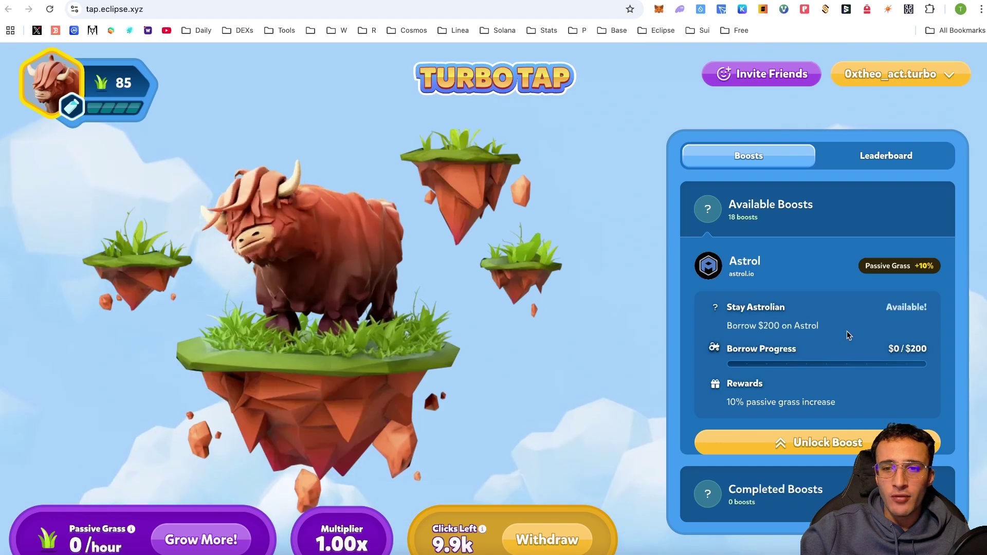
scroll(847, 332, down, 3)
scroll(847, 329, down, 10)
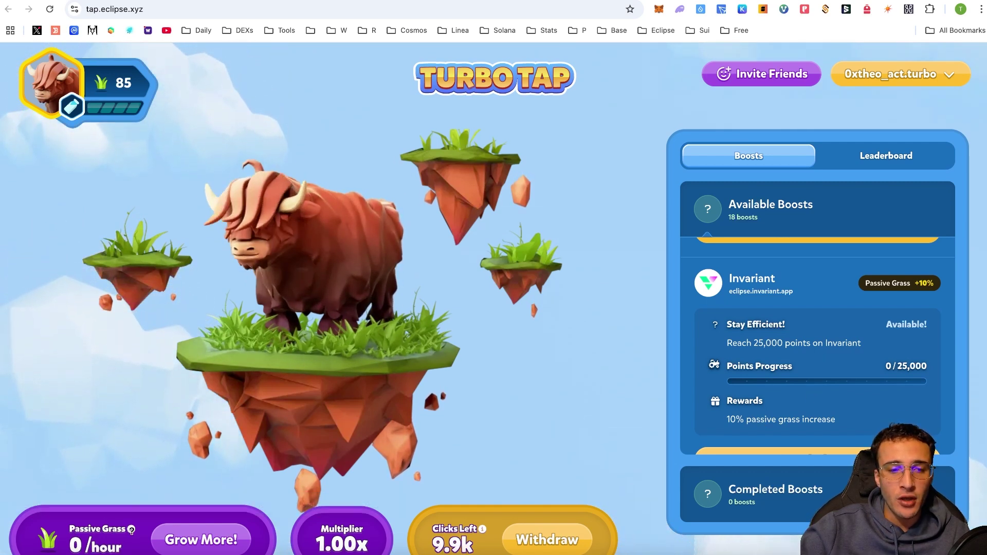
mouse_move(132, 531)
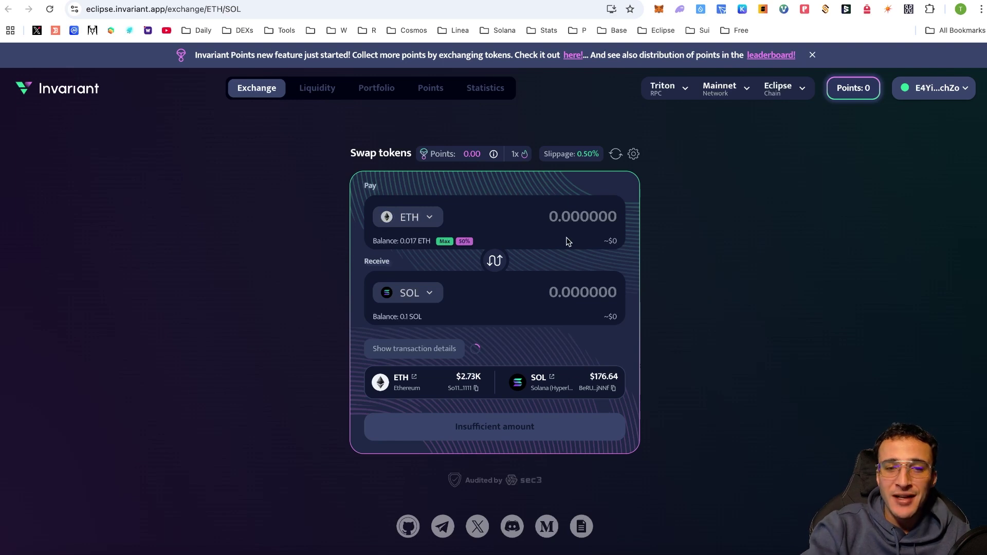
Step: Reverse the Invariant swap direction and exchange 50% of the SOL balance, 0.050161214 SOL, for ETH
click(494, 261)
click(436, 241)
click(455, 241)
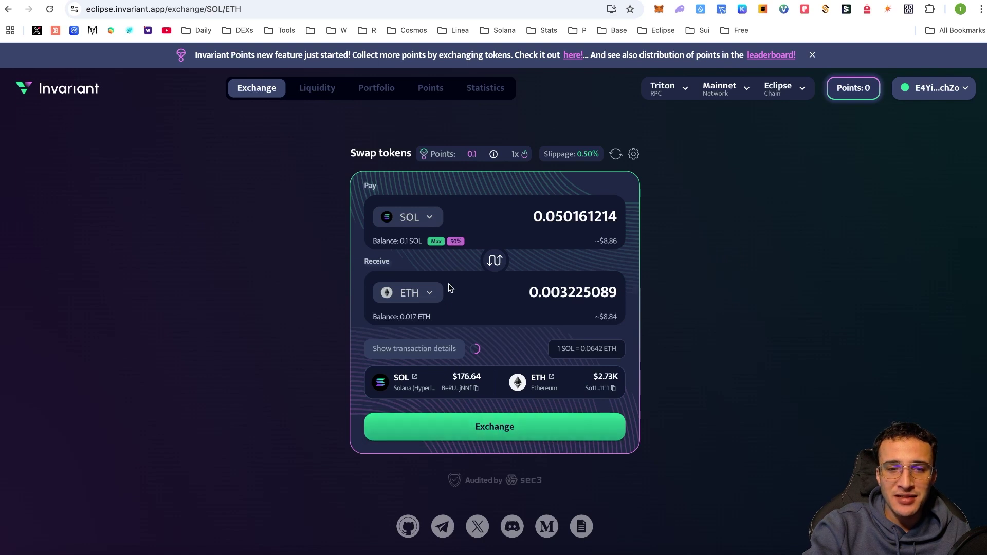
click(541, 436)
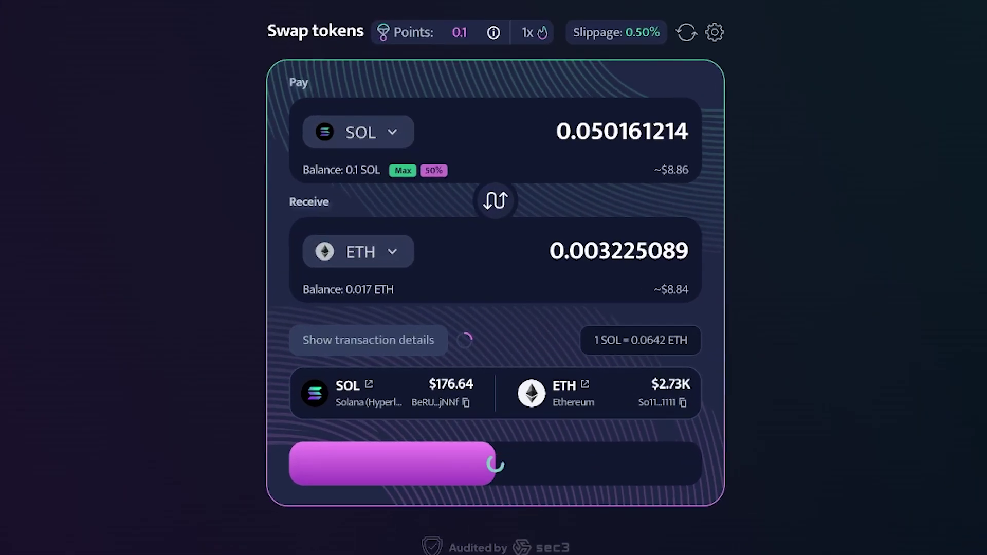
mouse_move(461, 46)
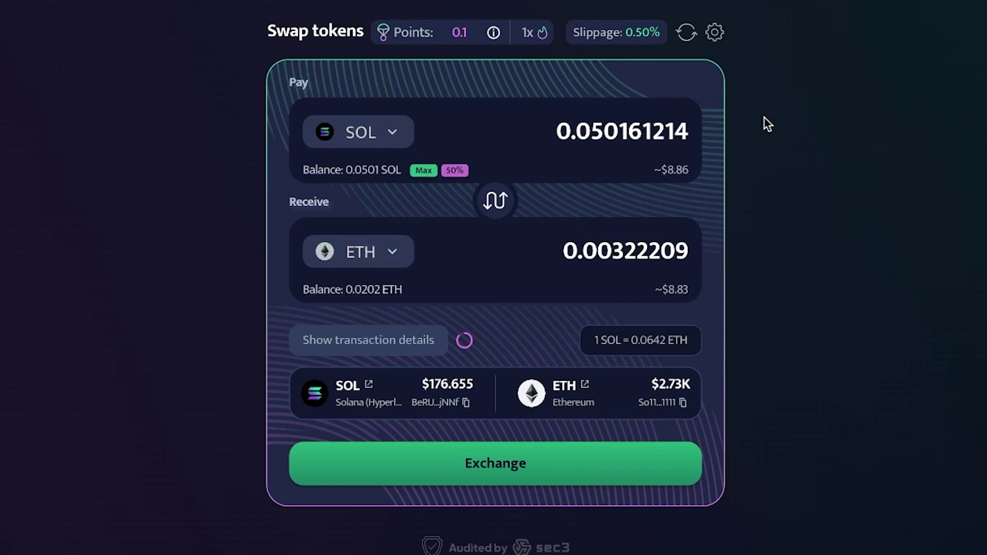
mouse_move(541, 44)
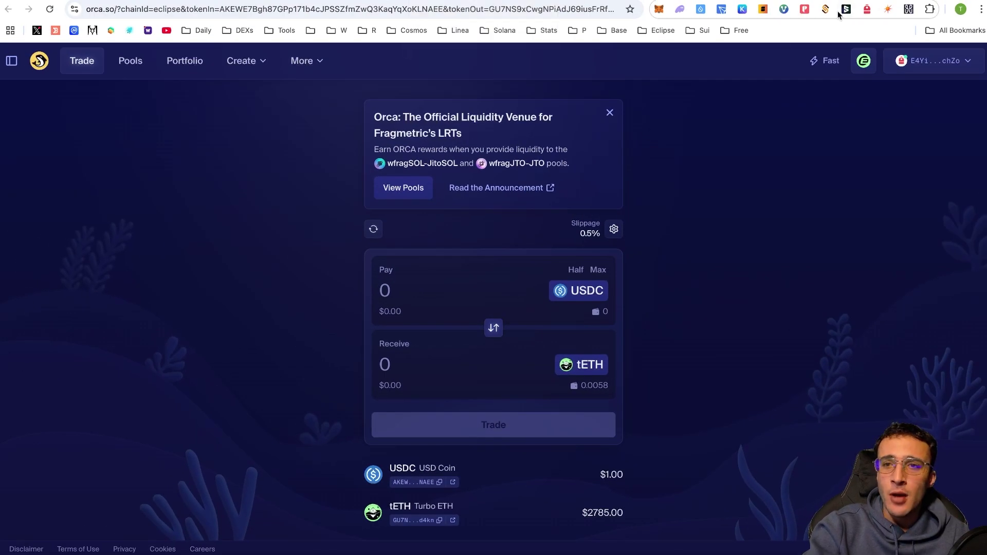
Step: Return through the Eclipse tETH minting page to the ecosystem page and look over the DeFi, infrastructure and consumer projects
click(383, 4)
click(383, 4)
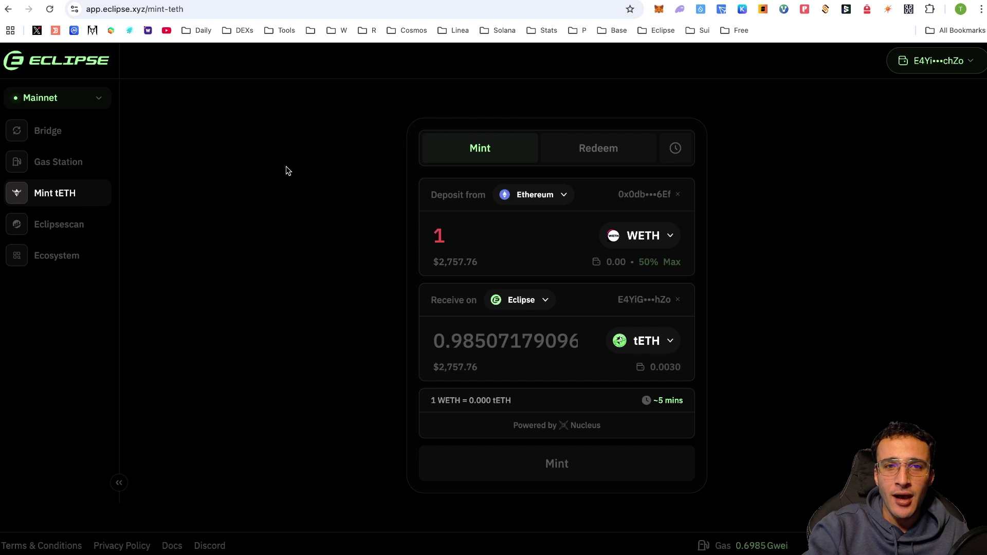
key(ctrl+Tab)
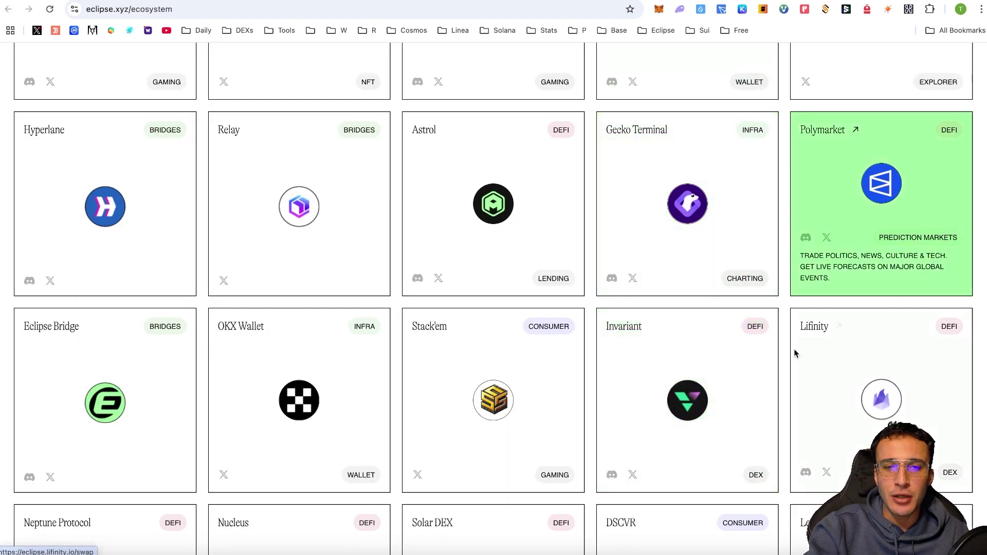
scroll(738, 356, down, 6)
scroll(739, 358, down, 4)
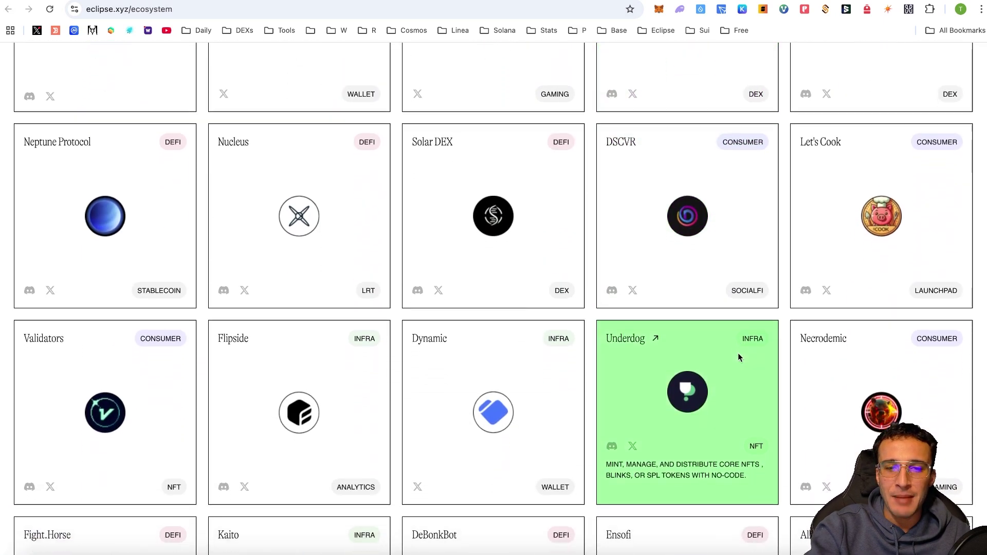
scroll(738, 353, down, 3)
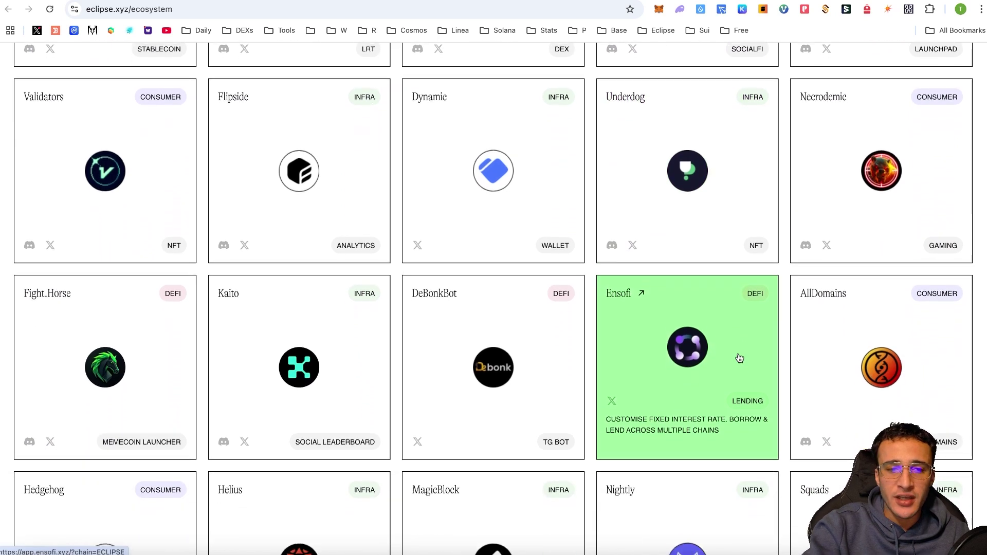
scroll(738, 357, down, 3)
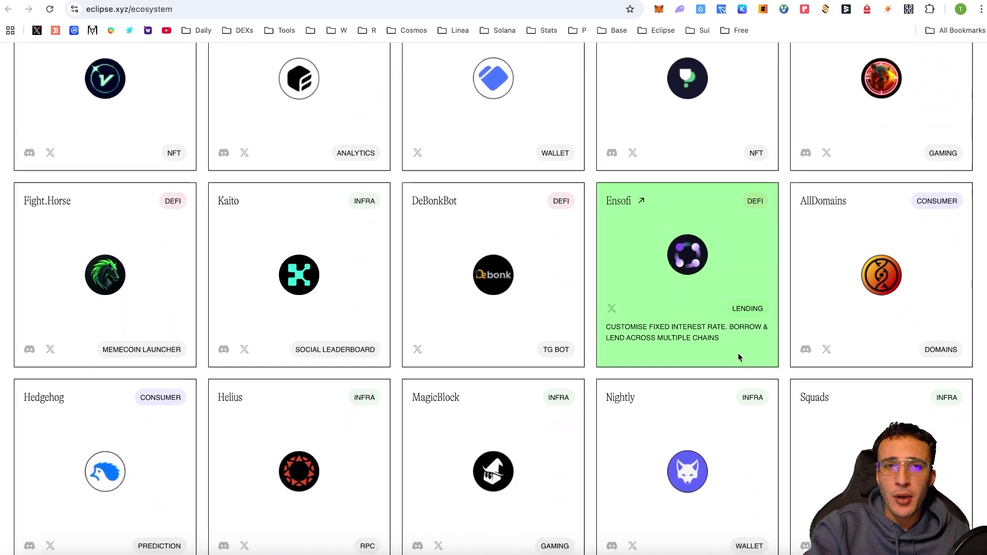
scroll(739, 359, down, 3)
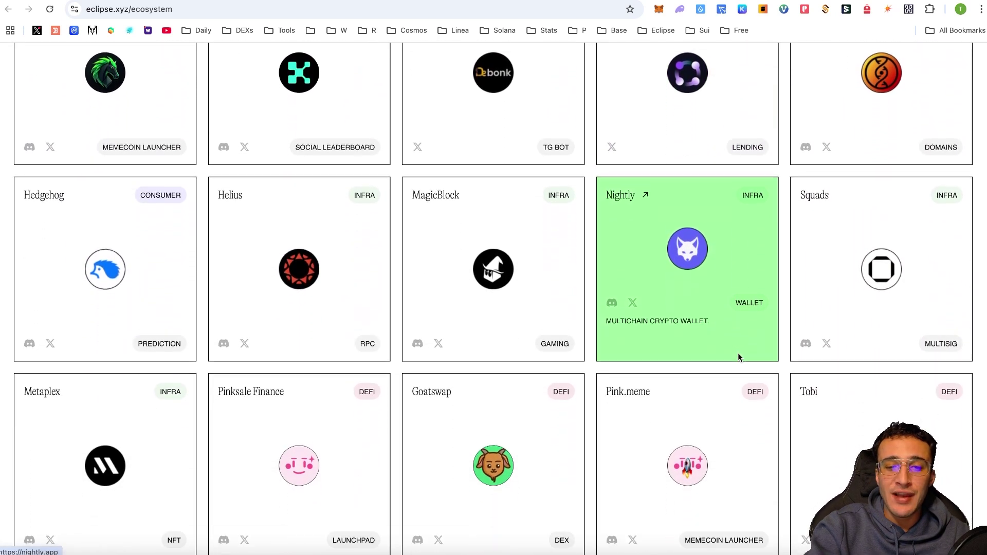
scroll(739, 359, up, 15)
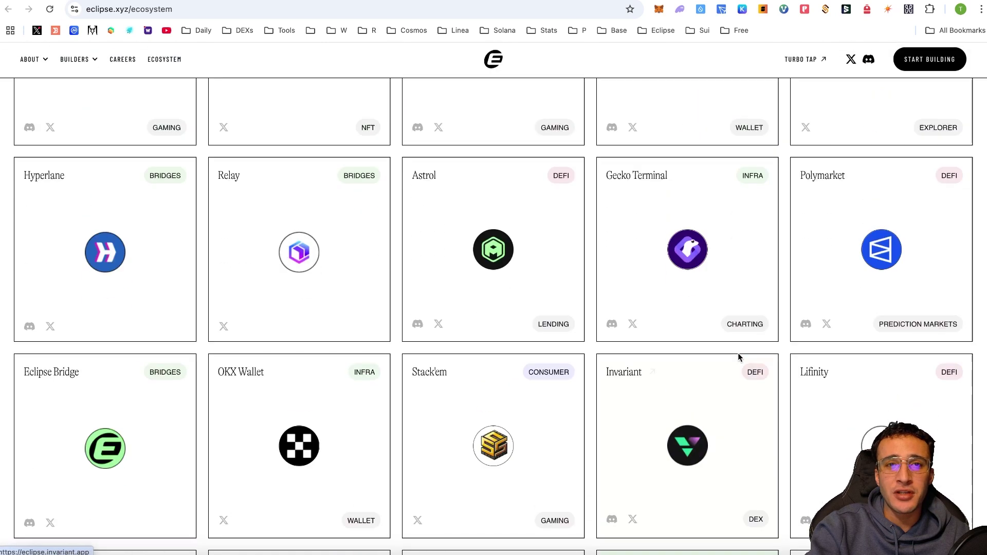